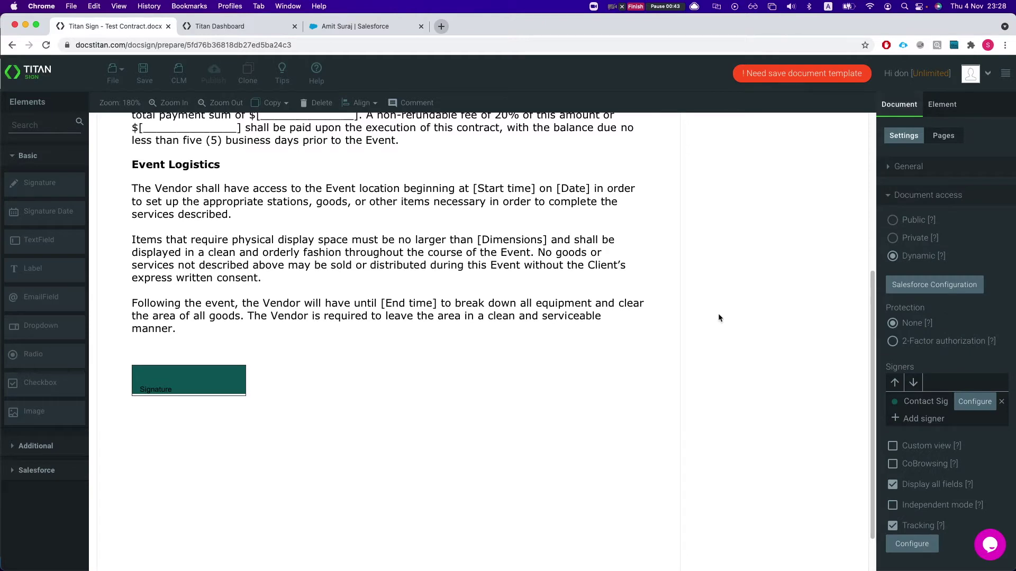
Close the Titan Dashboard page and bring up the Salesforce contact record.
scroll(922, 540, "down", 3)
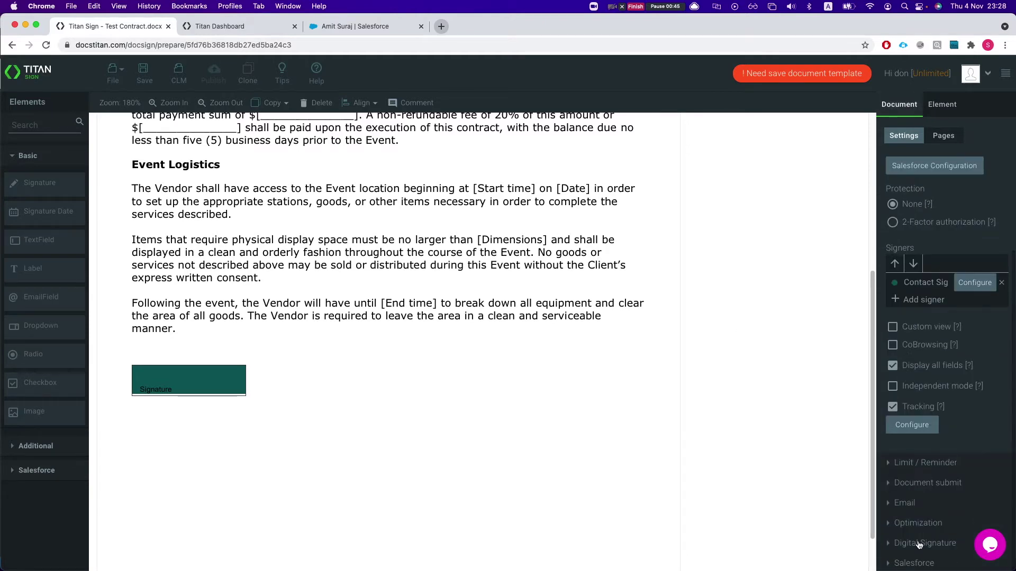
scroll(580, 405, "up", 3)
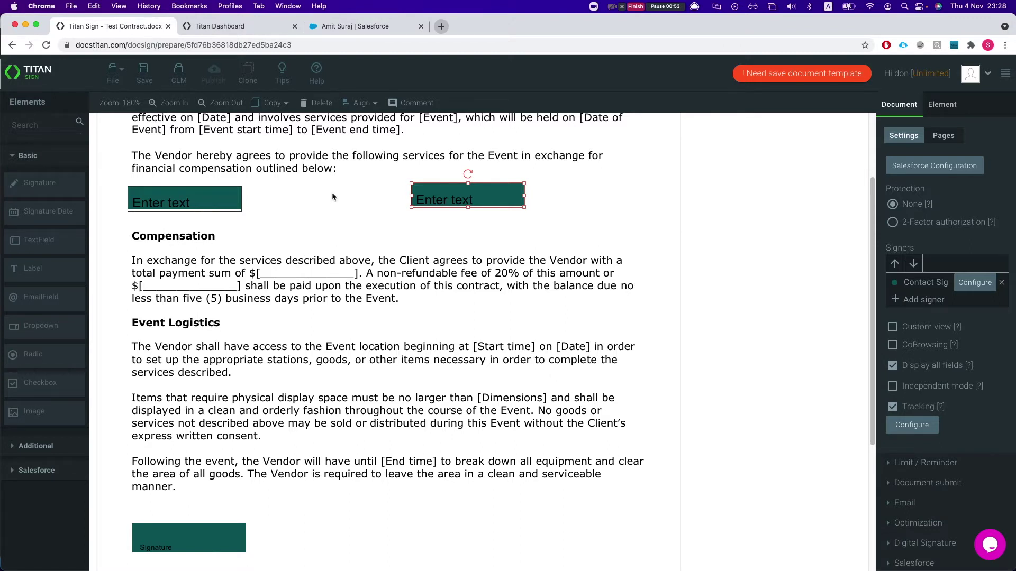
left_click(230, 27)
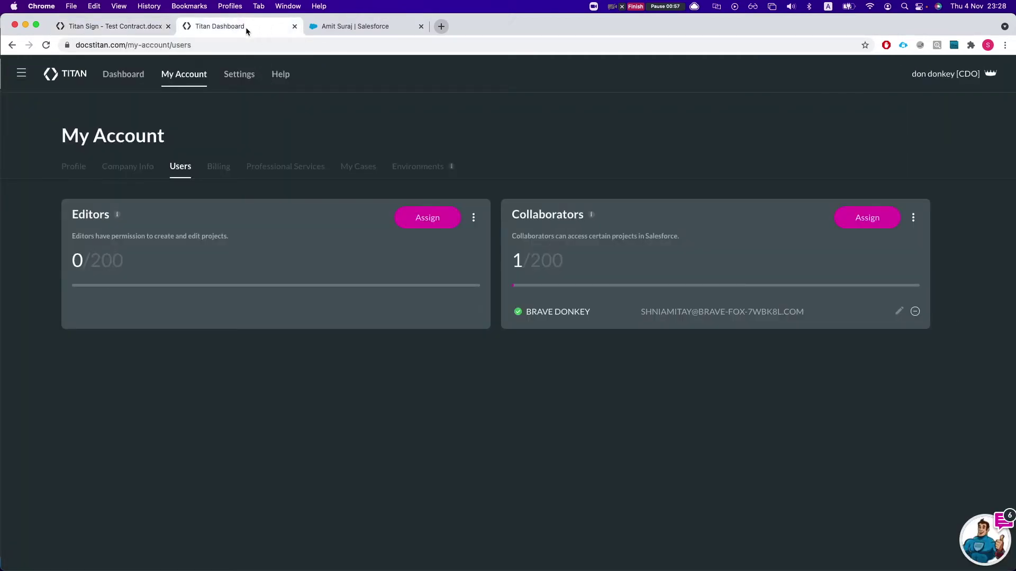
key("super+w")
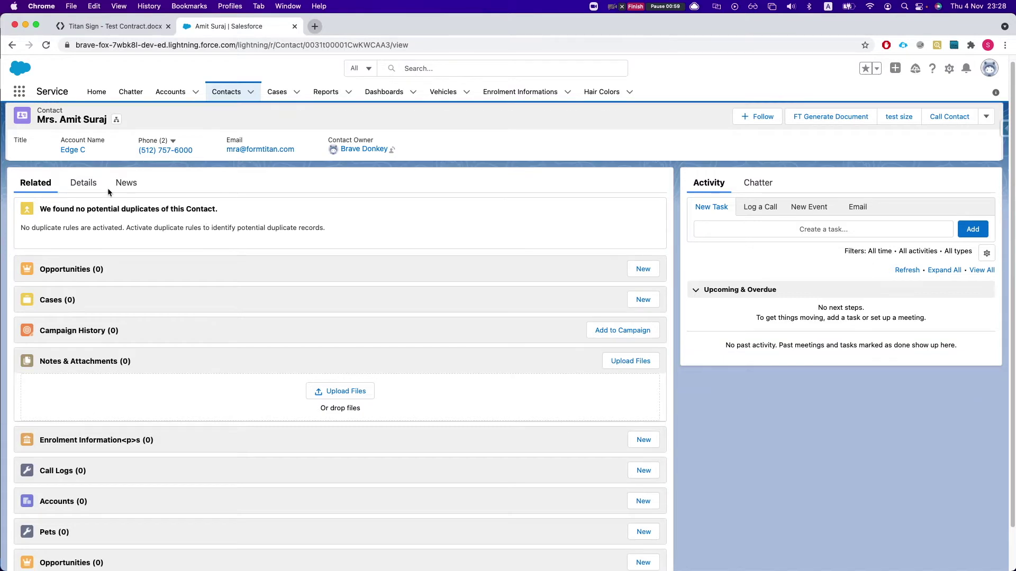
Examine the Description and Rich Text fields in the Salesforce contact's details.
left_click(83, 190)
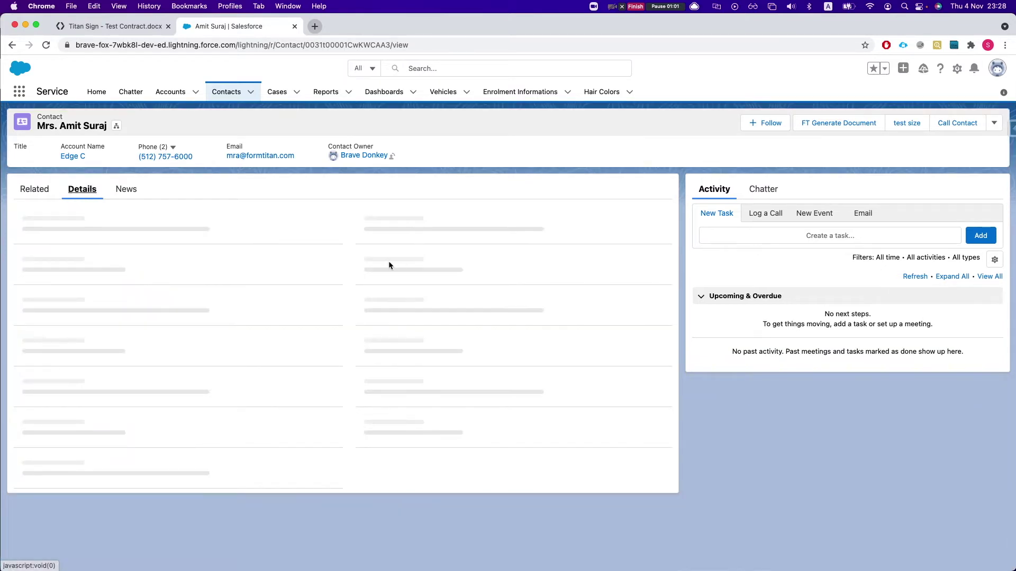
scroll(296, 301, "down", 2)
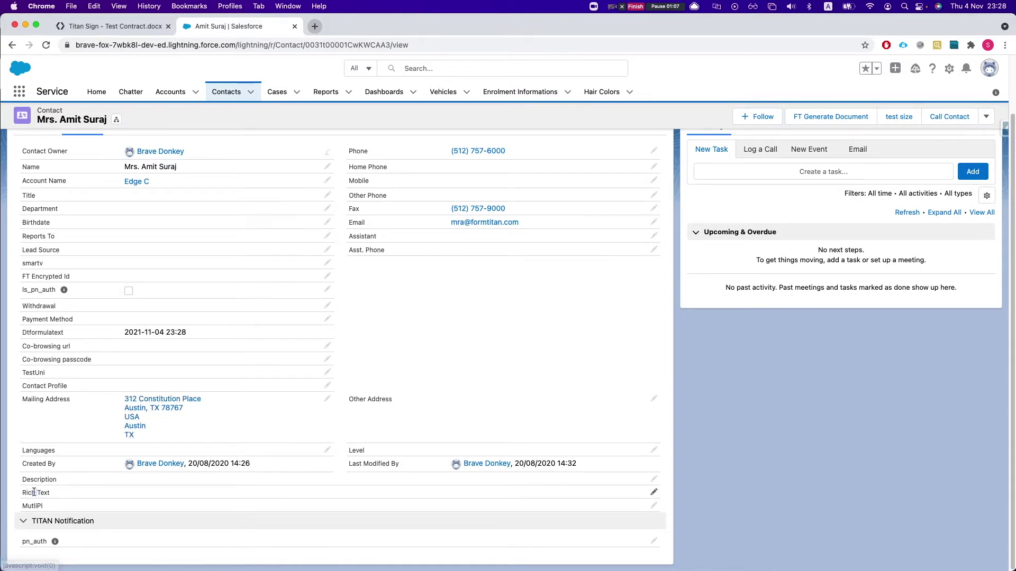
left_click_drag(30, 488, 38, 481)
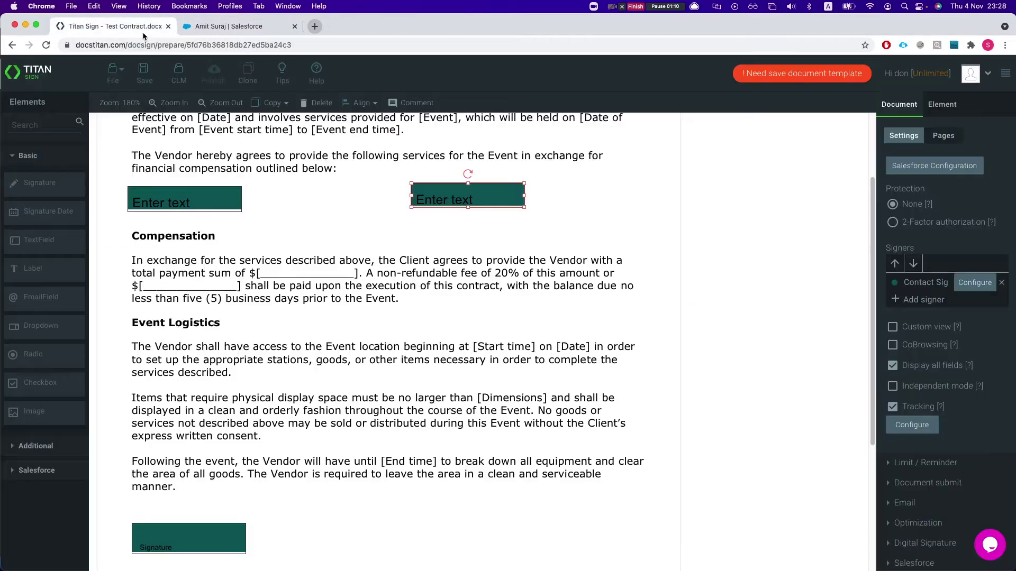
left_click(127, 26)
Generate the Test Contract document from the Salesforce contact record and open it for signing.
left_click(233, 26)
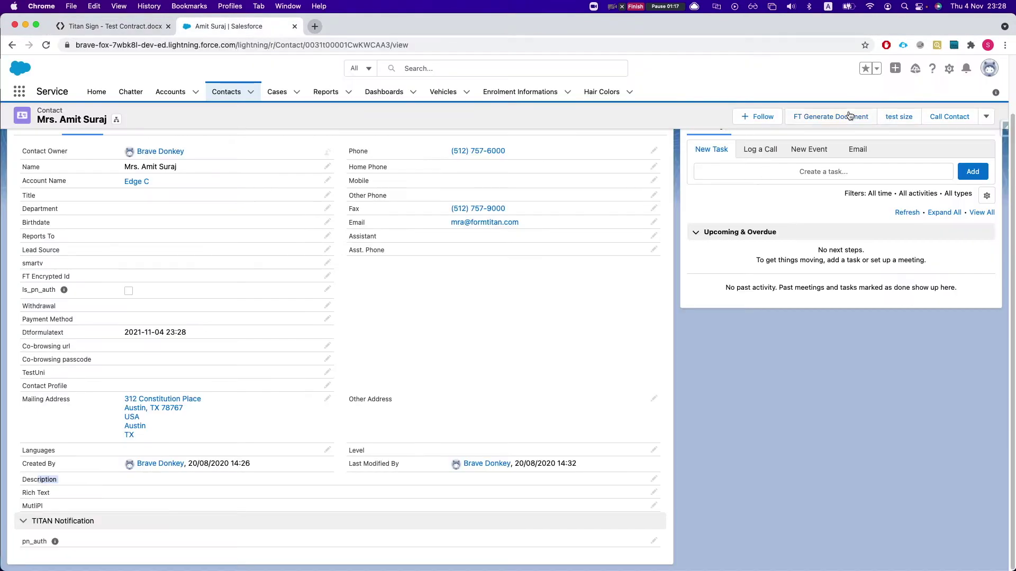
left_click(812, 116)
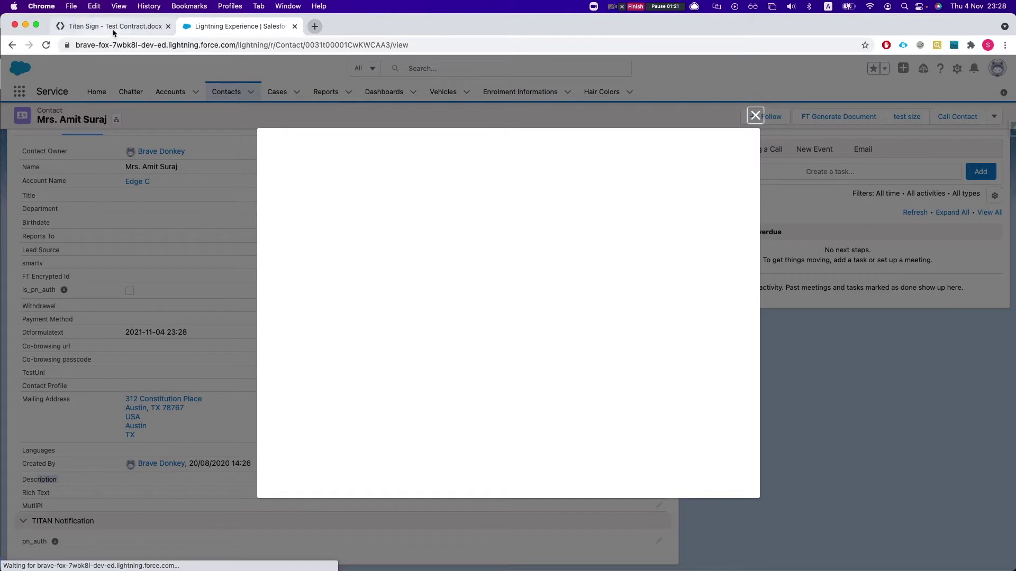
left_click(483, 235)
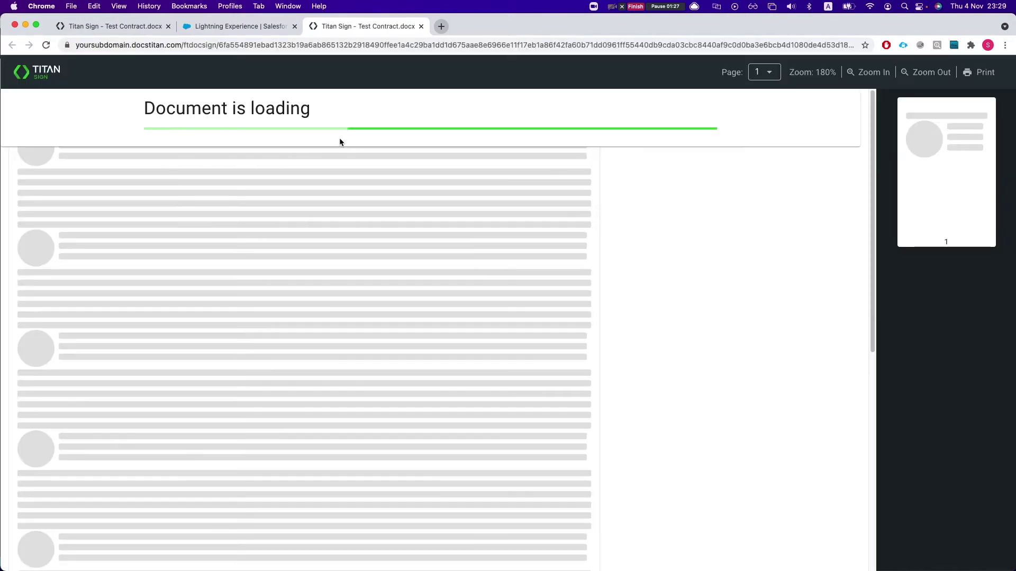
scroll(350, 186, "down", 5)
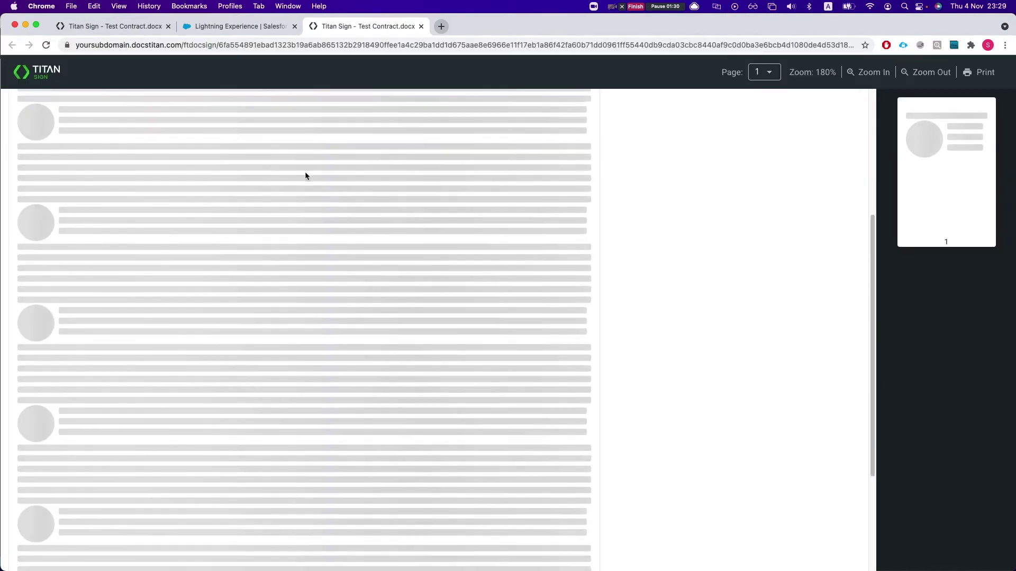
scroll(305, 172, "up", 5)
scroll(178, 159, "down", 1)
Open the Push to Salesforce settings of the Test Contract template in the Titan Sign editor.
left_click(119, 26)
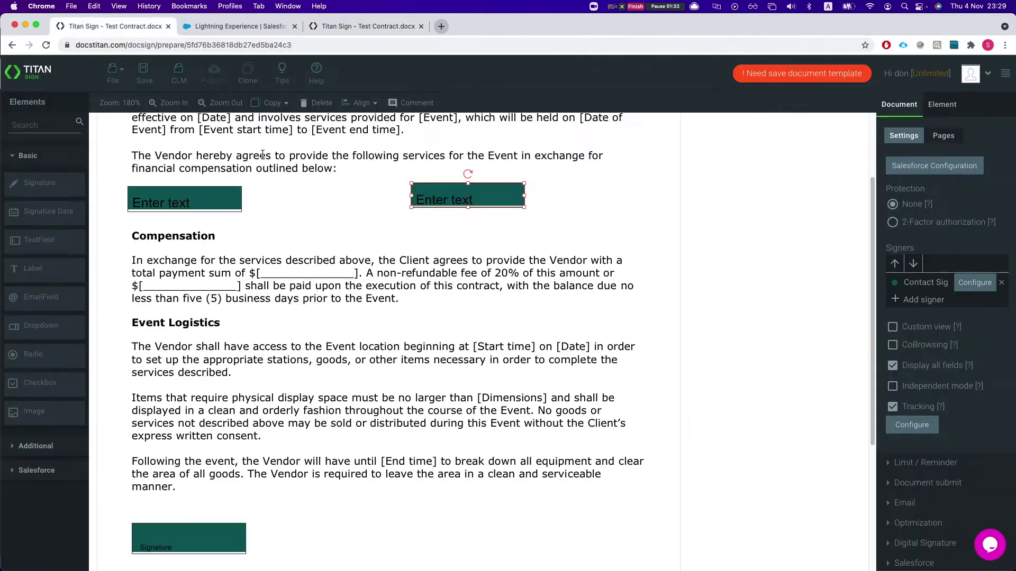
scroll(386, 265, "down", 2)
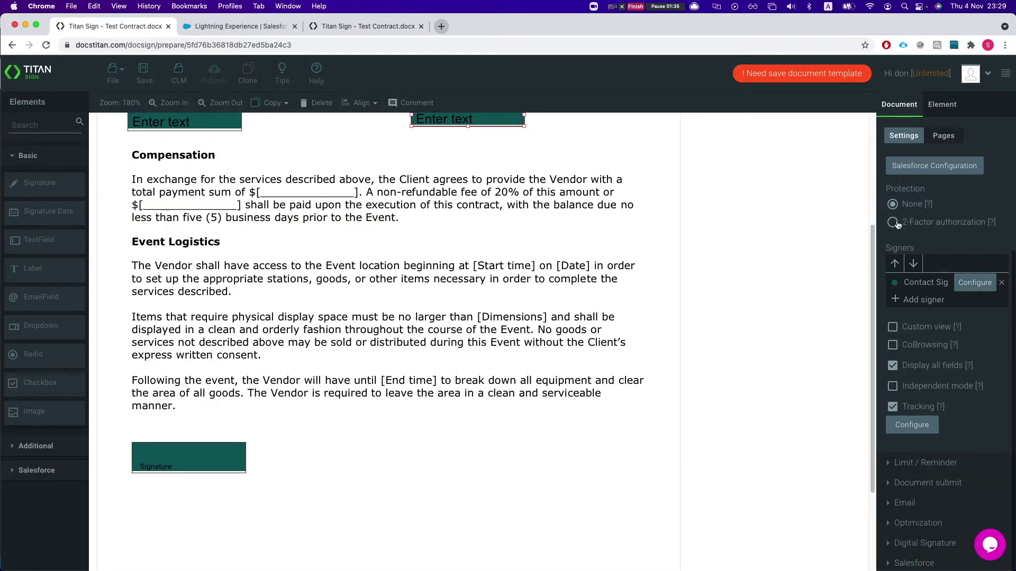
left_click(913, 564)
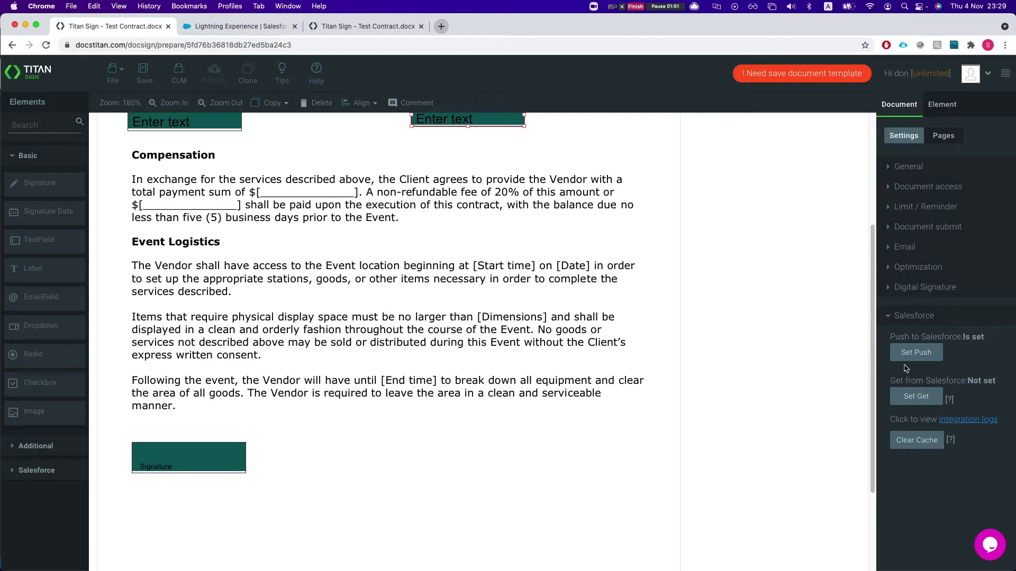
left_click(917, 354)
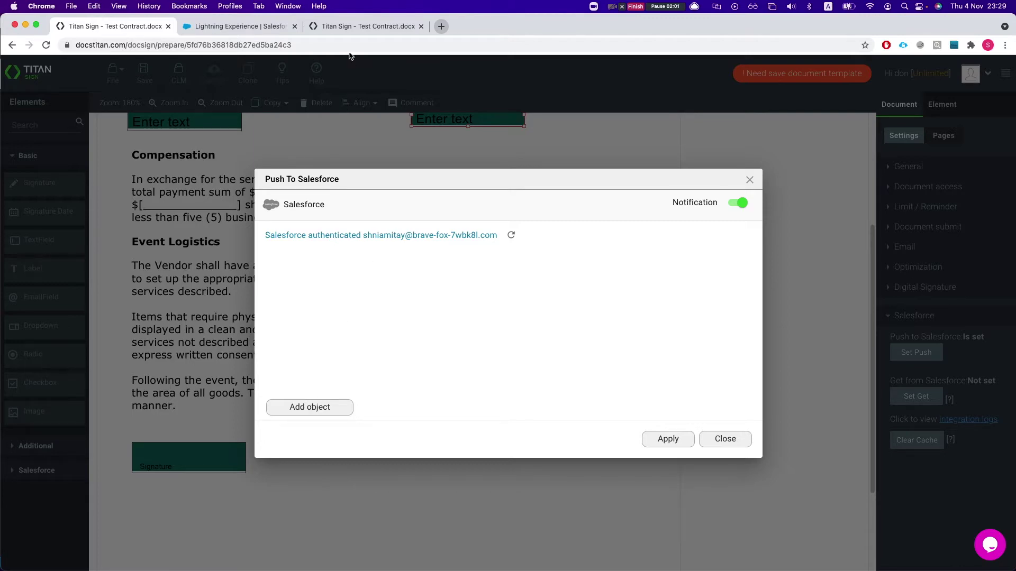
Fill the two text fields of the generated contract with "fgdfgdf" and "dfgdfg".
left_click(344, 26)
scroll(370, 275, "down", 1)
left_click(148, 319)
type("fgdfgdf")
key("Tab")
type("dfgdfg")
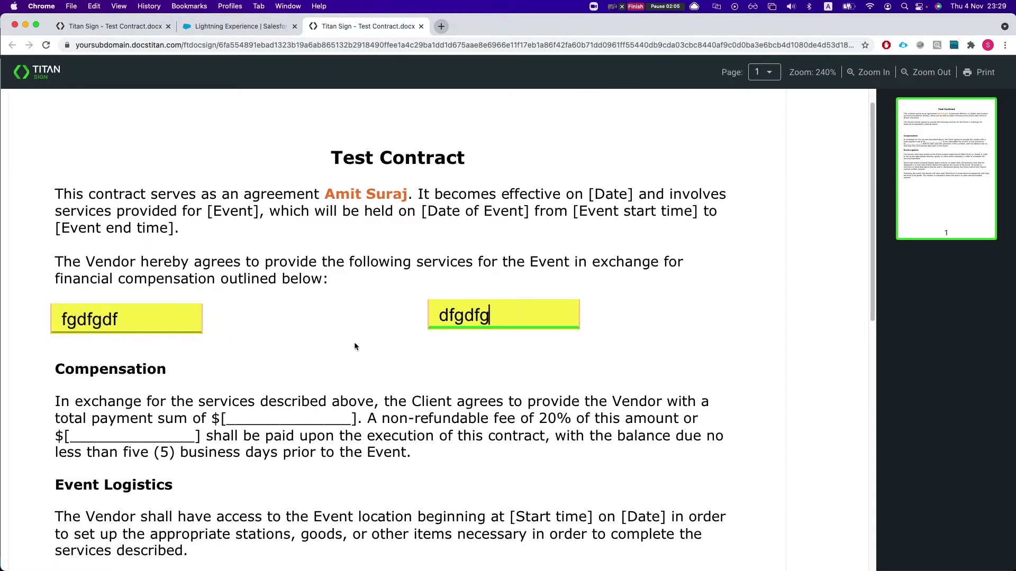
Open the signature selection from the contract's signature field and dismiss it without signing.
scroll(211, 354, "down", 10)
left_click(123, 248)
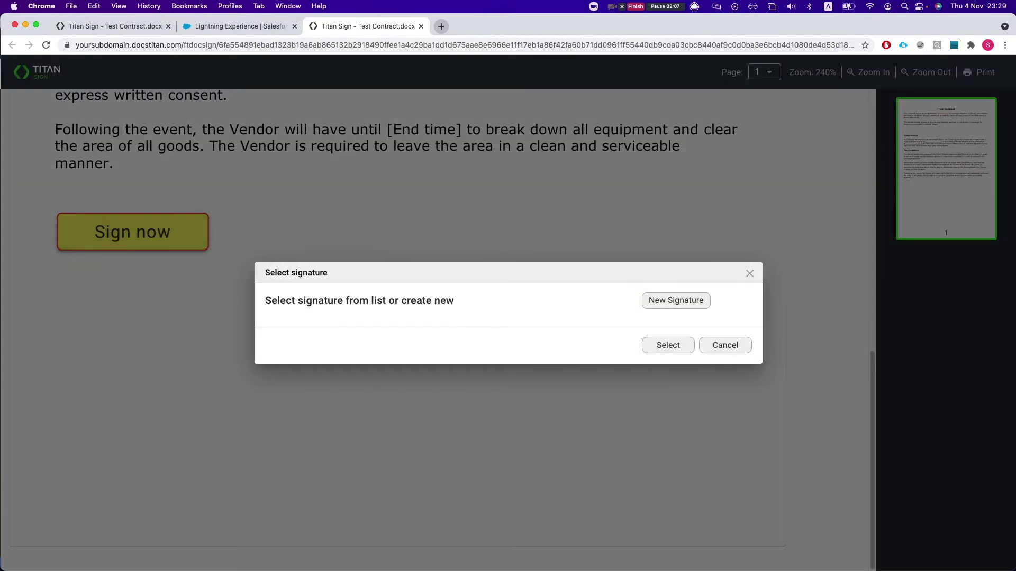
left_click(750, 273)
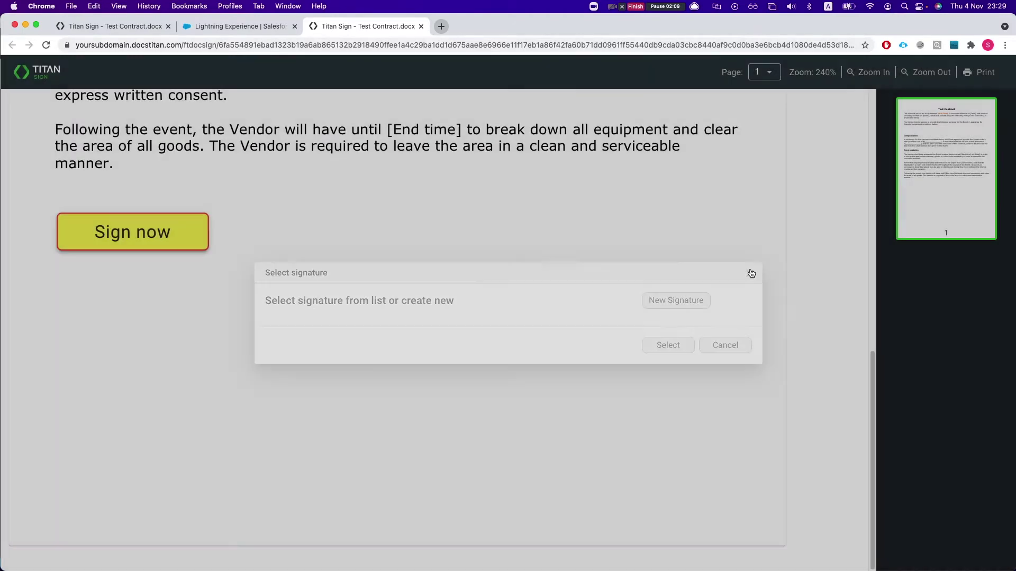
scroll(635, 259, "up", 3)
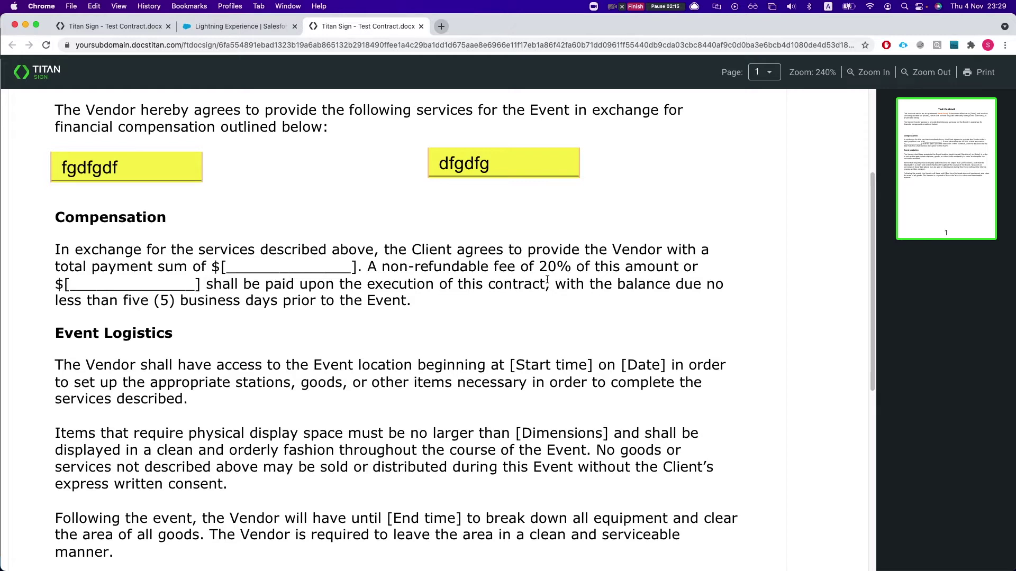
Return to the template editor, leave the push settings, and tag the first text field "signer desc".
left_click(135, 27)
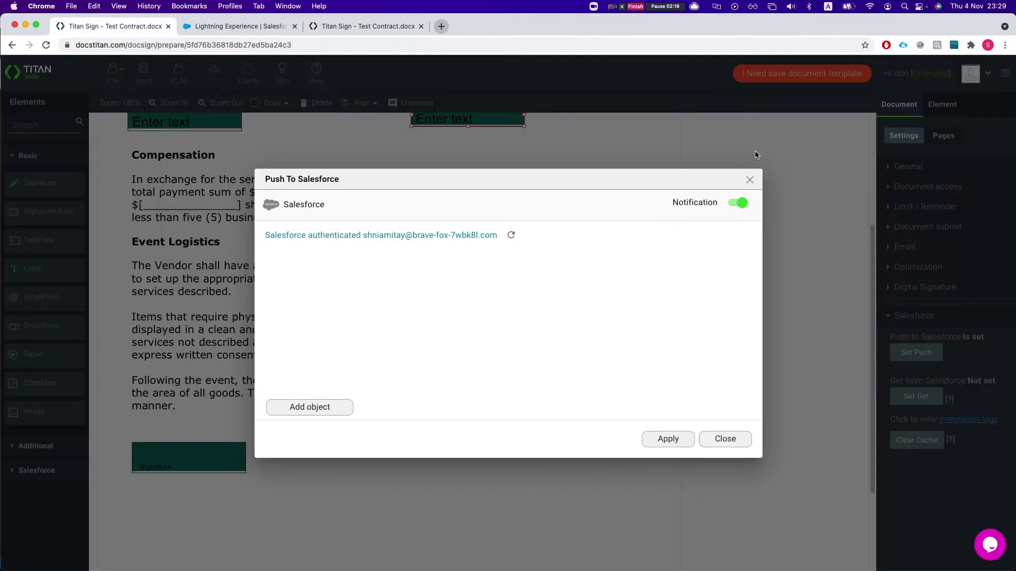
left_click(750, 180)
scroll(476, 265, "up", 5)
left_click(235, 274)
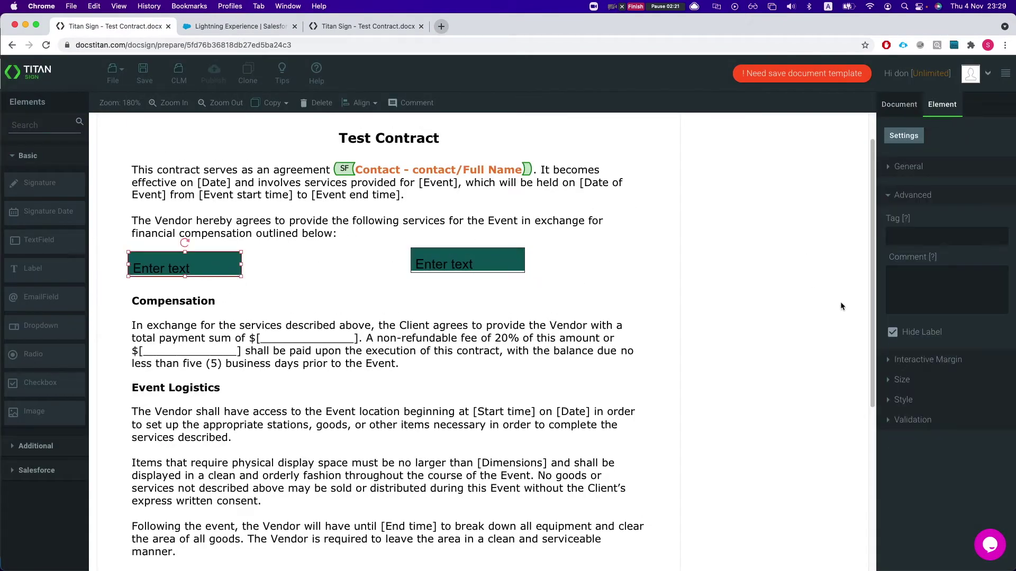
left_click(906, 175)
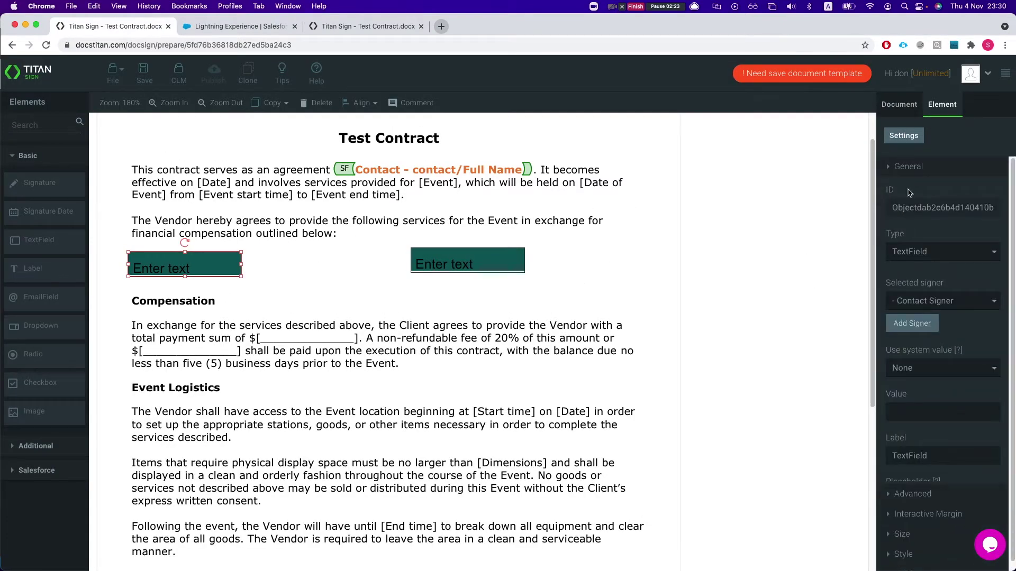
left_click(906, 172)
left_click(908, 197)
left_click(907, 230)
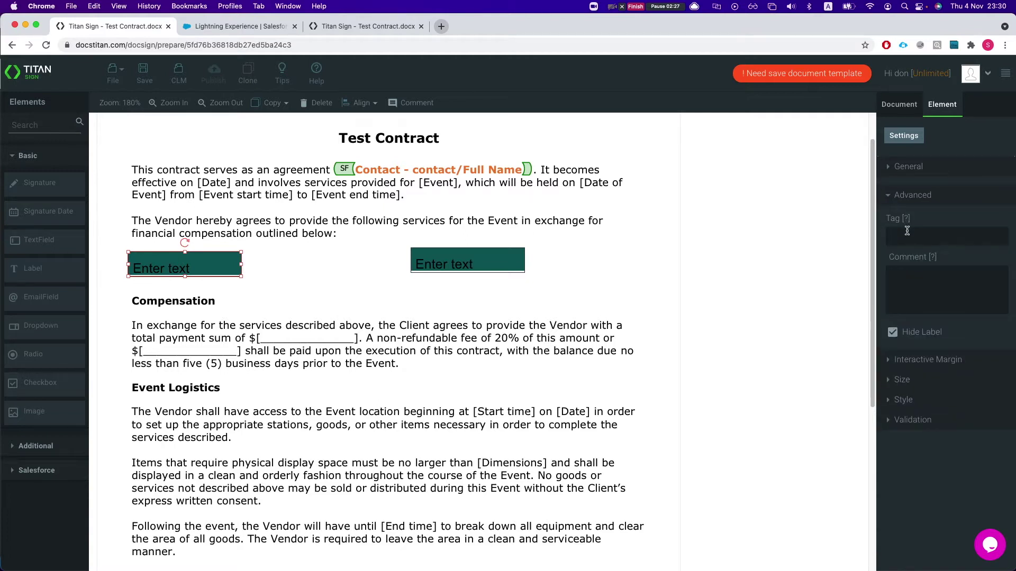
type("signer dec")
Tag the second text field "richtext".
left_click(486, 260)
left_click(917, 233)
type("richtext")
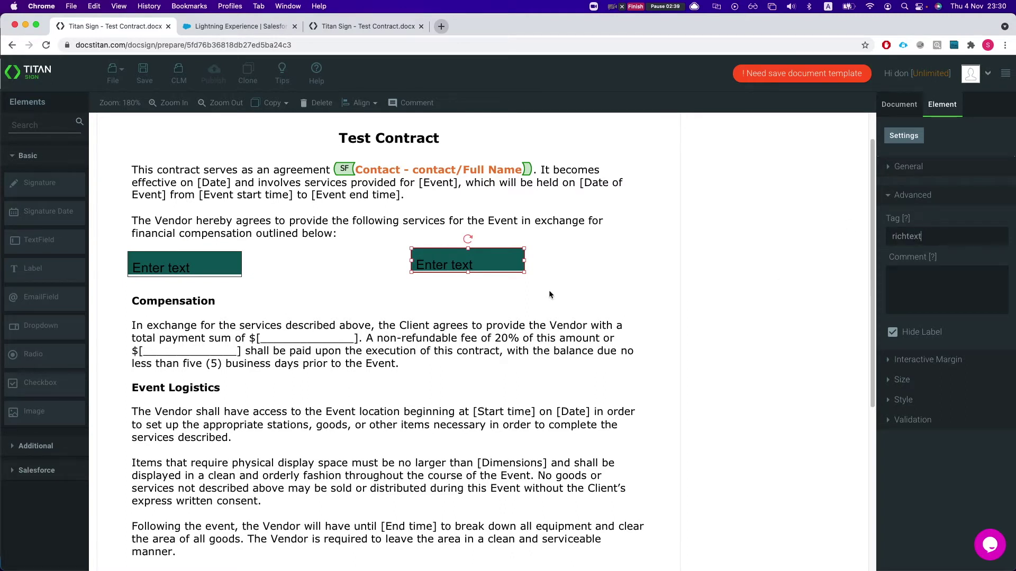
scroll(549, 295, "down", 1)
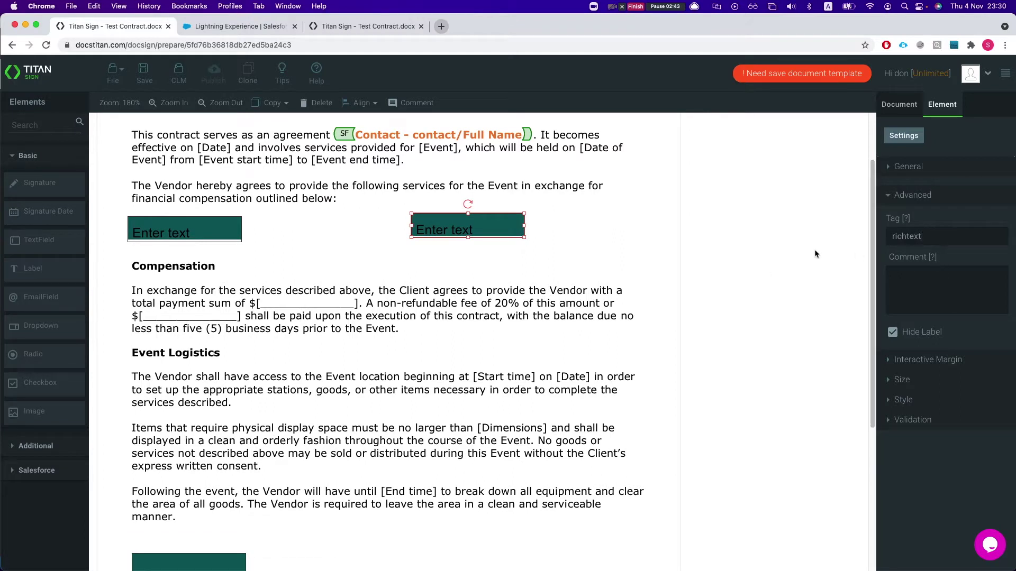
Change the second text field's tag to "map to the rich text on the contact" and save the document template.
left_click(933, 237)
type("ampo")
key("BackSpace")
key("BackSpace")
key("BackSpace")
type("map to the rich t")
type("ext on the contact")
scroll(236, 249, "down", 3)
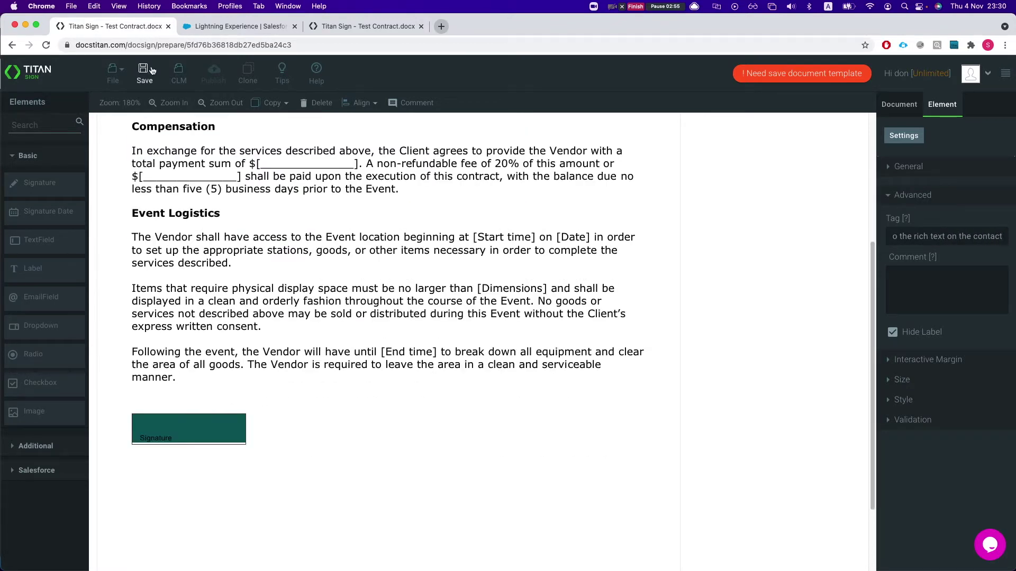
scroll(235, 250, "down", 2)
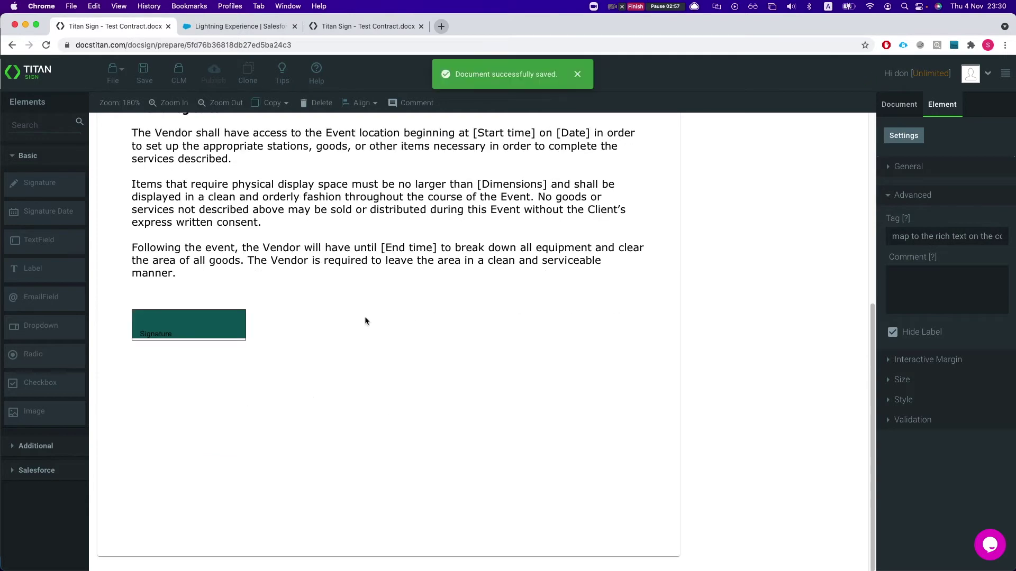
Add the Contact object to the template's Push to Salesforce mapping with the Update action.
left_click(899, 103)
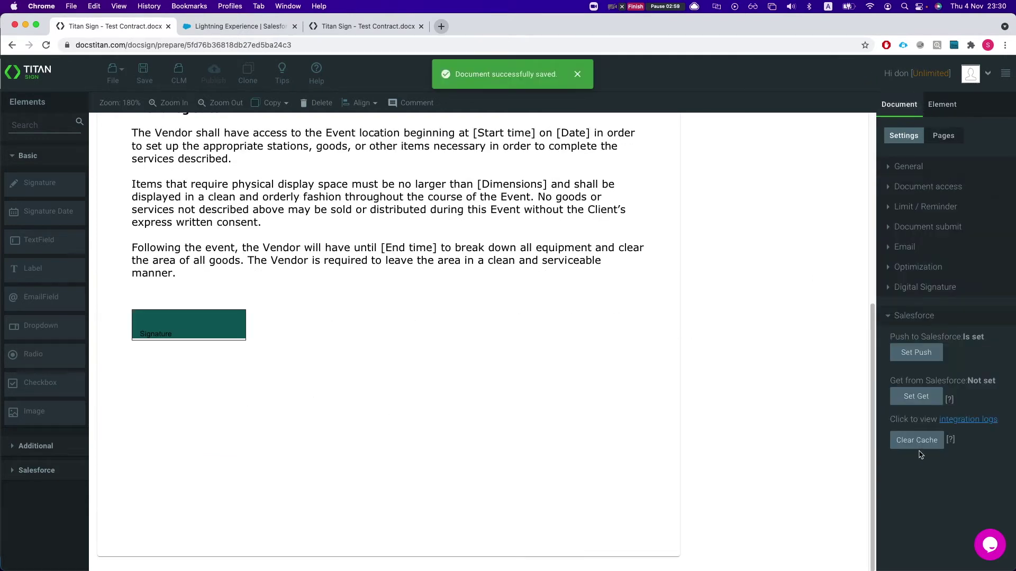
left_click(921, 353)
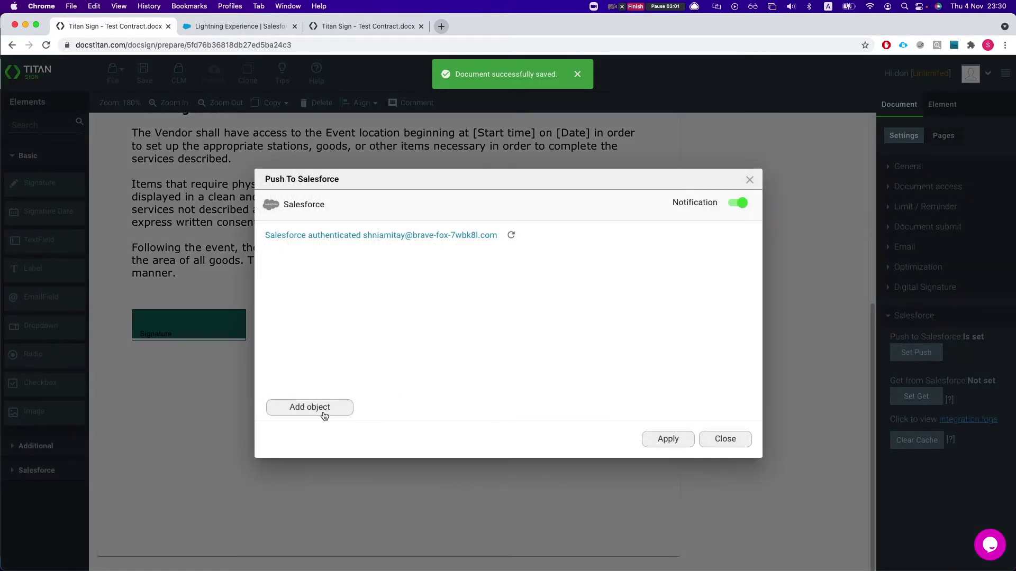
left_click(327, 411)
left_click(324, 326)
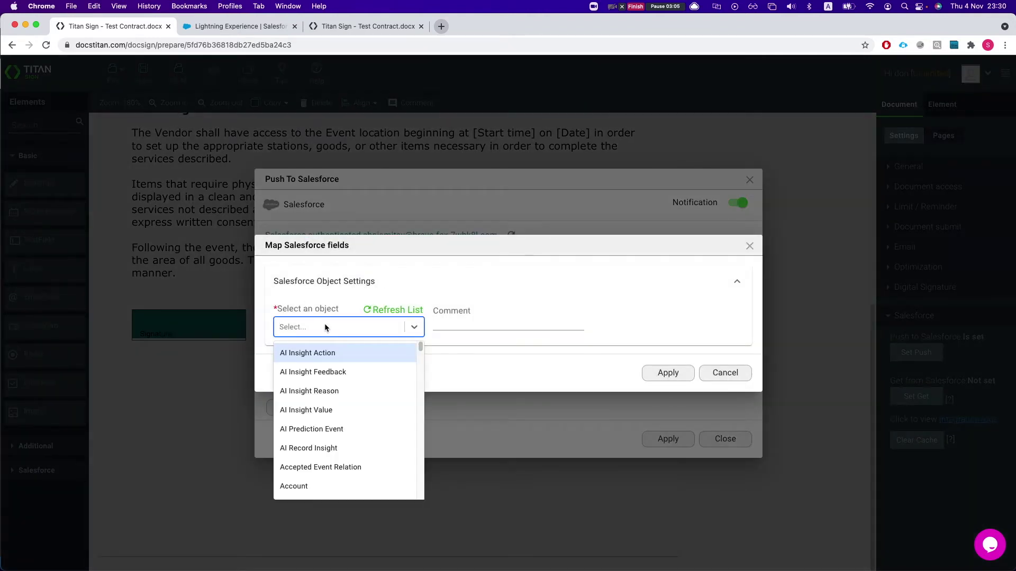
type("contact")
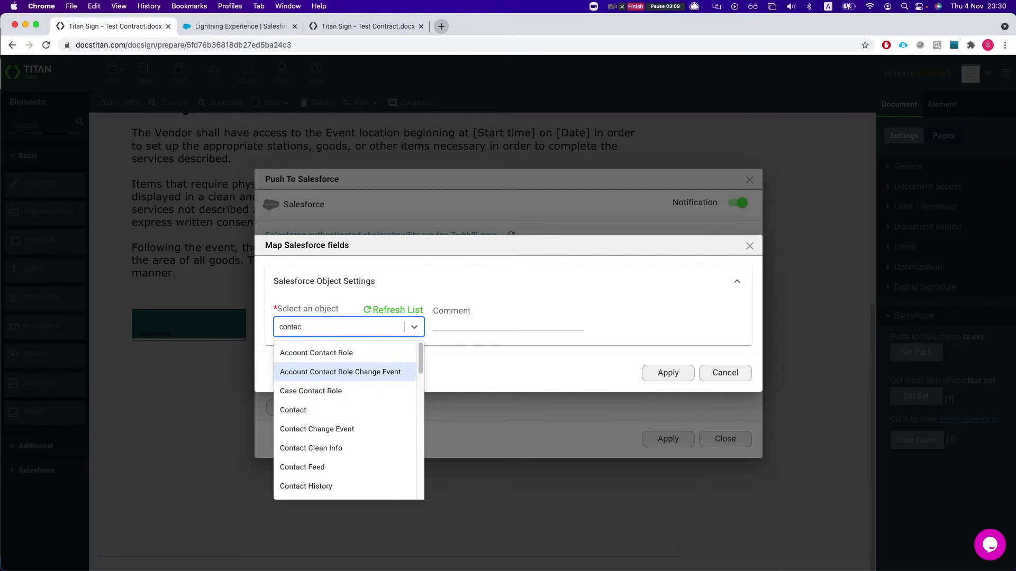
left_click(323, 410)
left_click(330, 324)
left_click(326, 283)
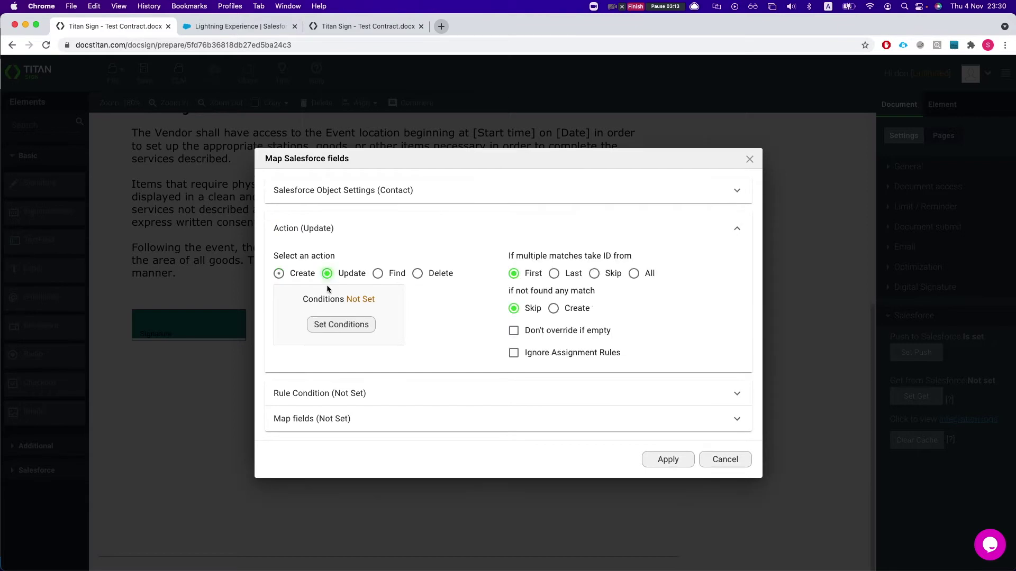
Define the Contact update condition as Contact ID Equals Record ID.
left_click(343, 326)
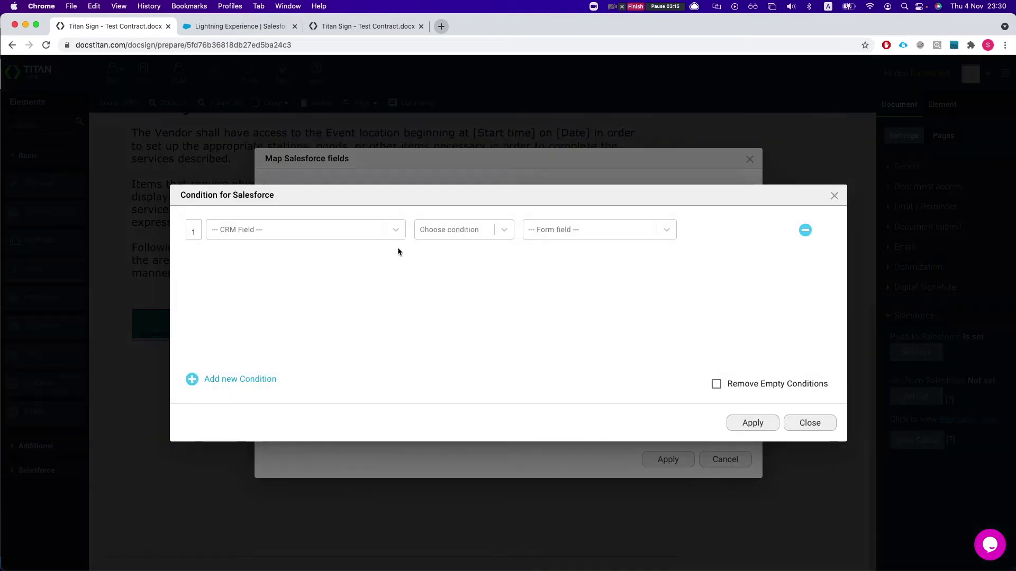
left_click(297, 228)
left_click(259, 293)
left_click(447, 230)
left_click(447, 275)
left_click(572, 233)
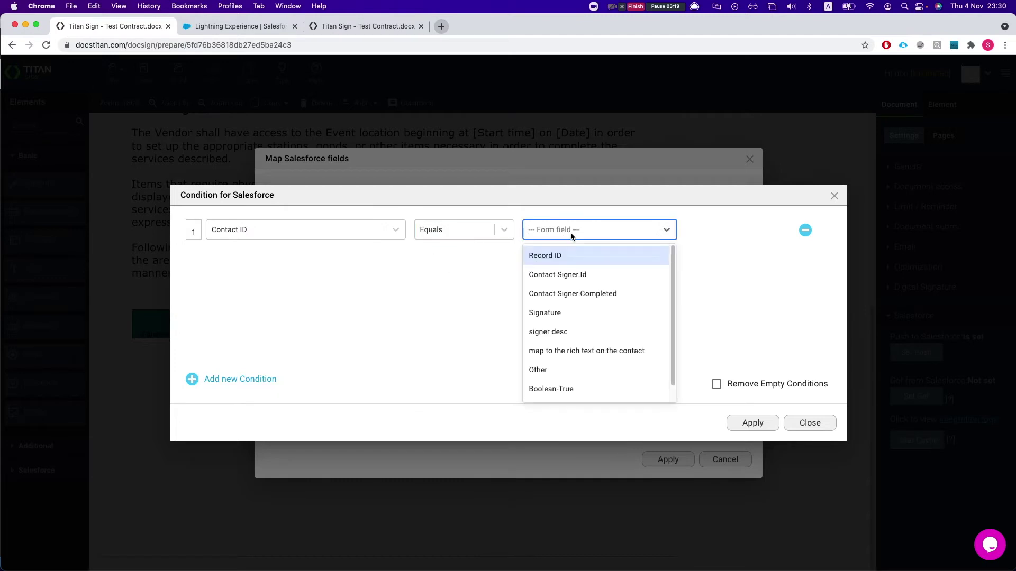
left_click(554, 258)
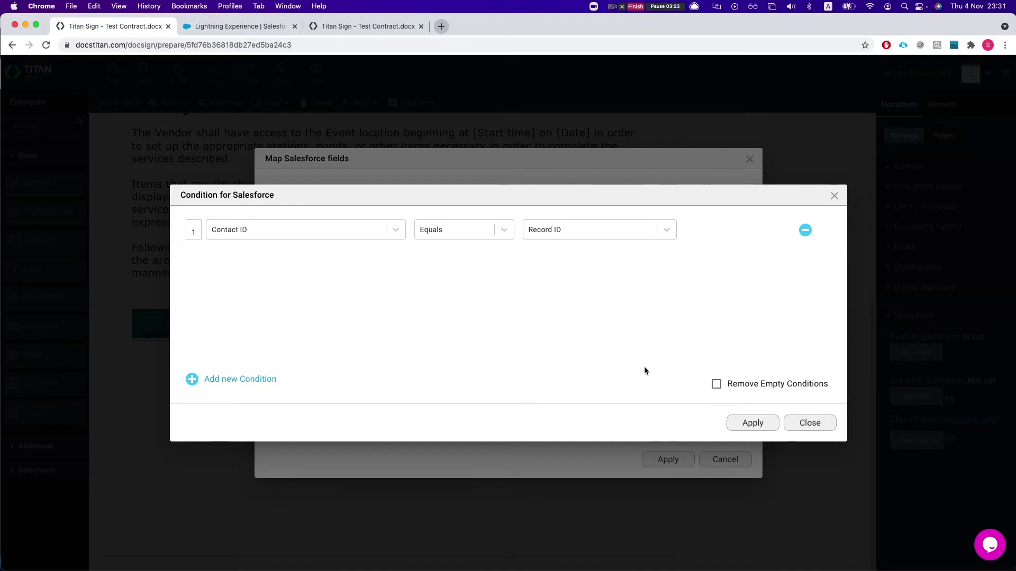
Check the contact record in Salesforce, return to the template, and apply the Contact update condition.
left_click(258, 31)
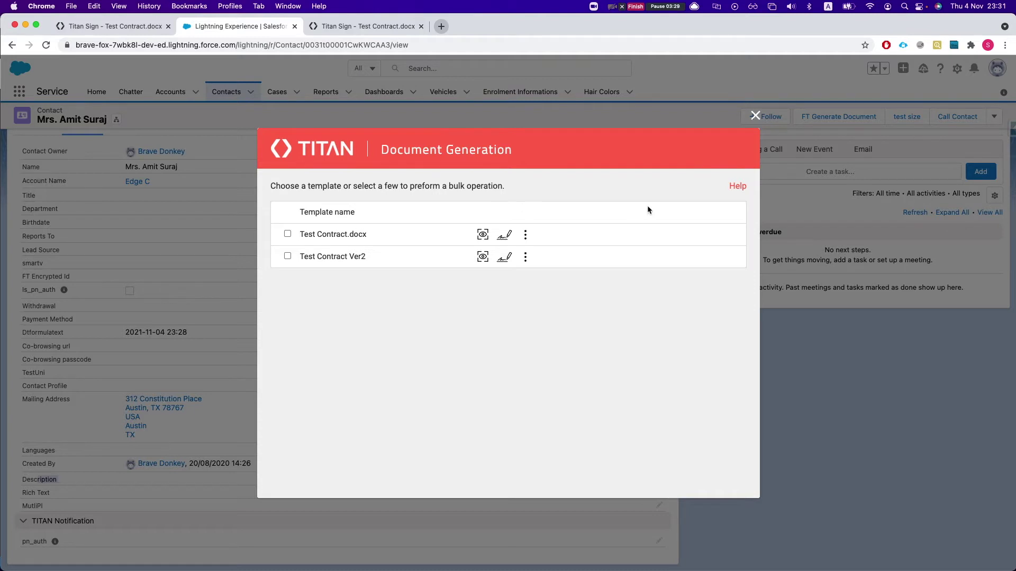
left_click(87, 27)
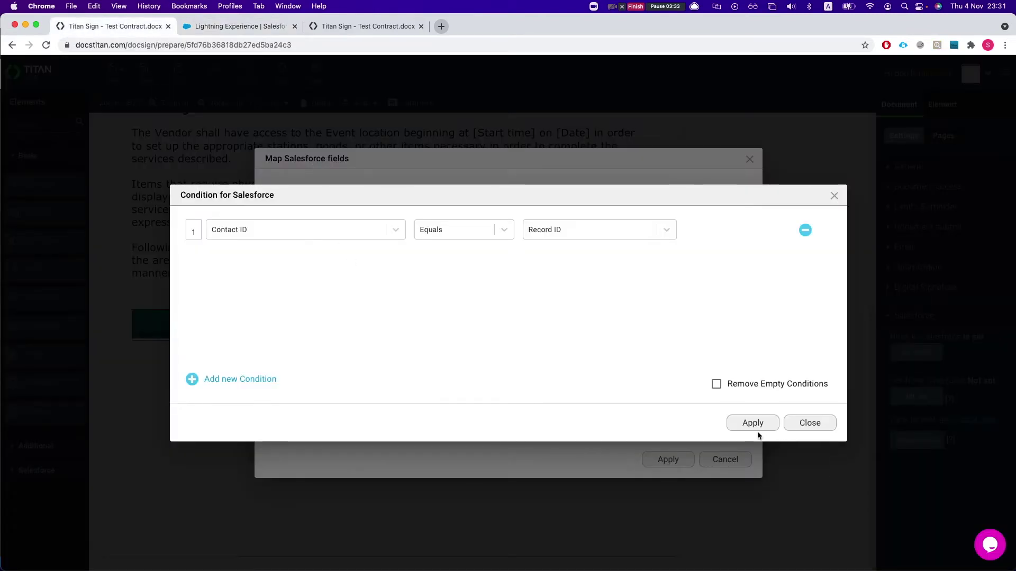
left_click(752, 423)
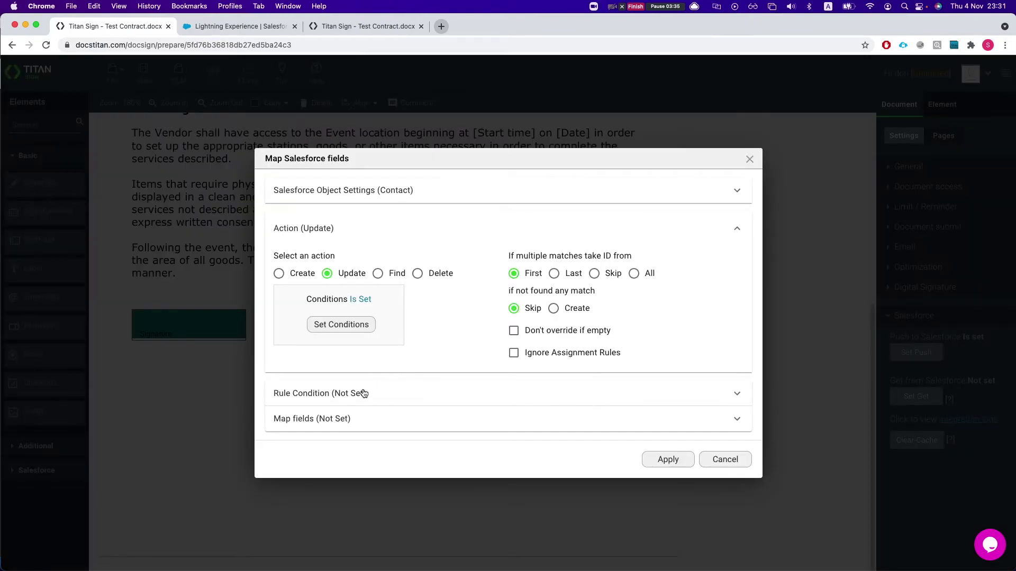
Map the Contact's Rich Text field to the form field "map to the rich text on the contact".
left_click(430, 422)
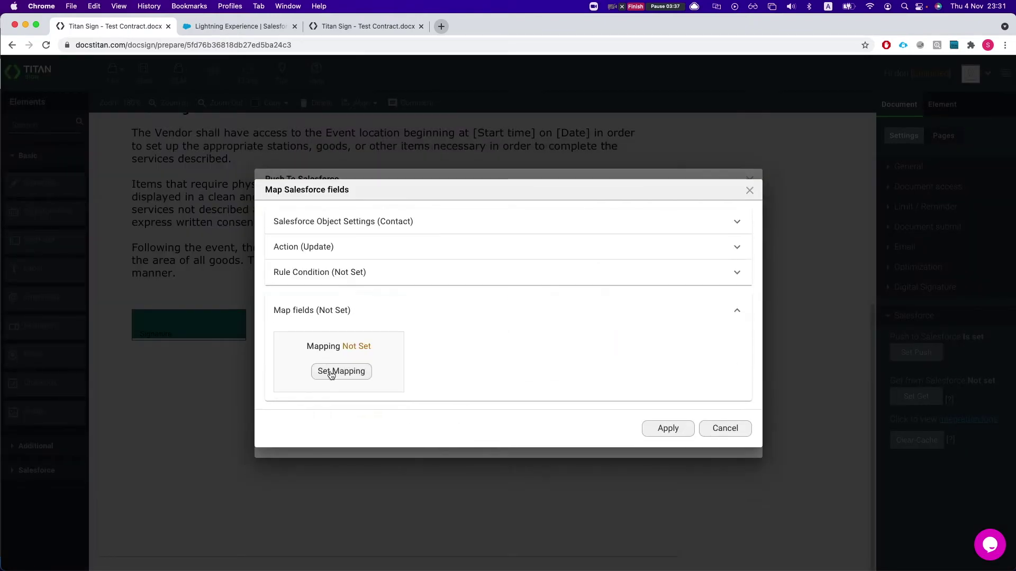
left_click(340, 365)
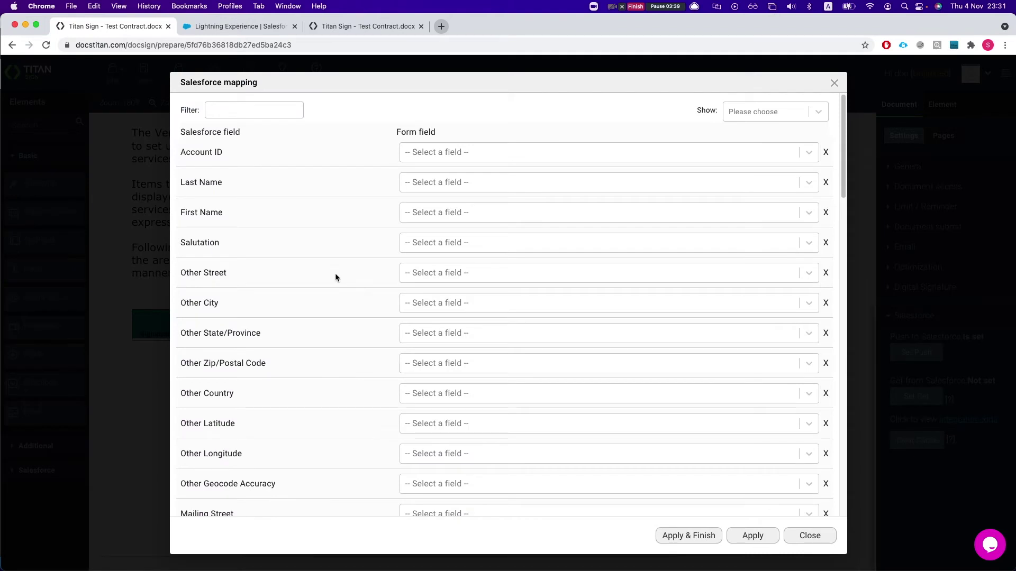
left_click(242, 109)
type("rich")
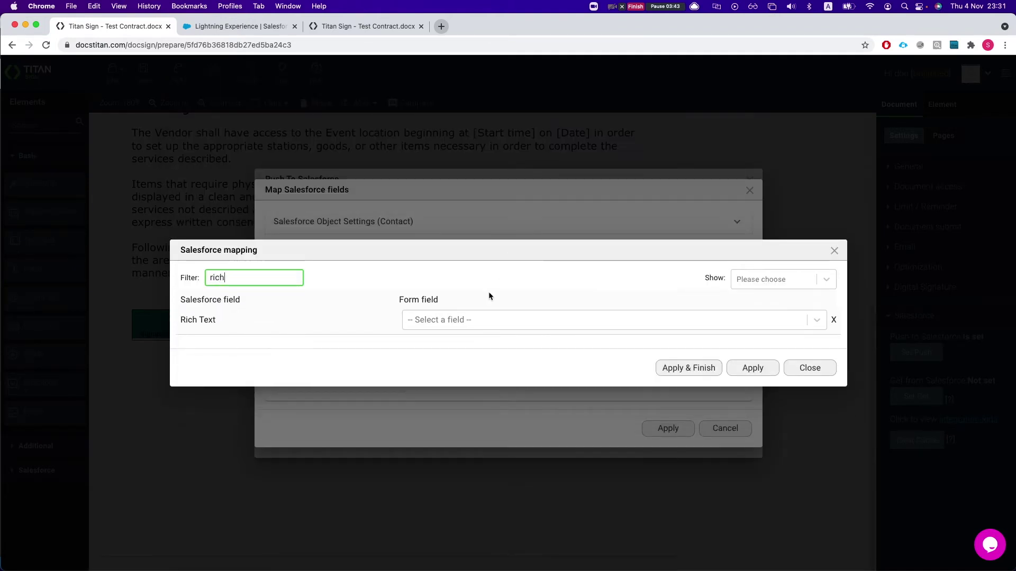
left_click(477, 321)
type("rich")
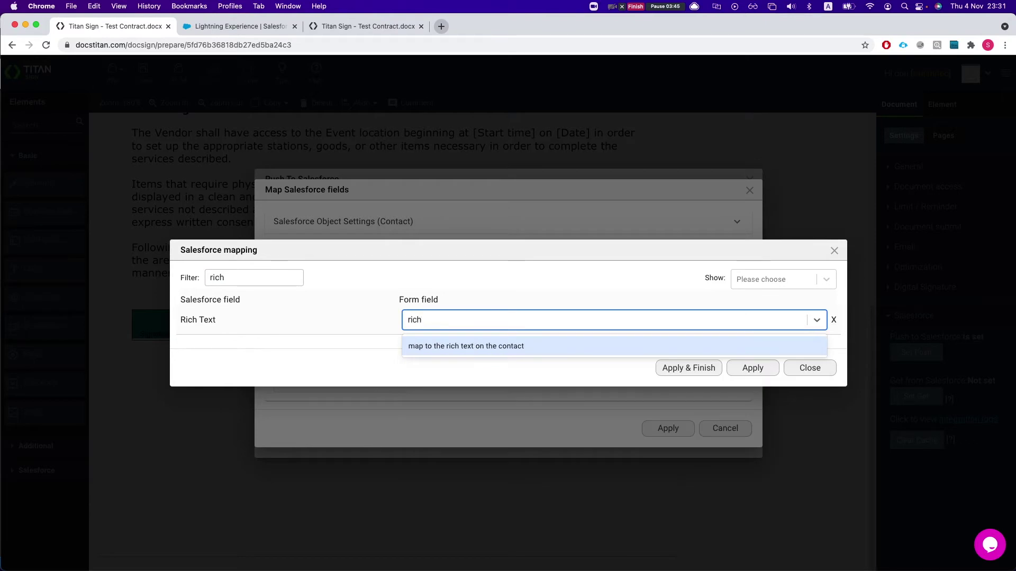
key("Return")
Map the Contact Description field to the form field "signer desc" and apply the Contact object mapping.
double_click(245, 281)
type("de")
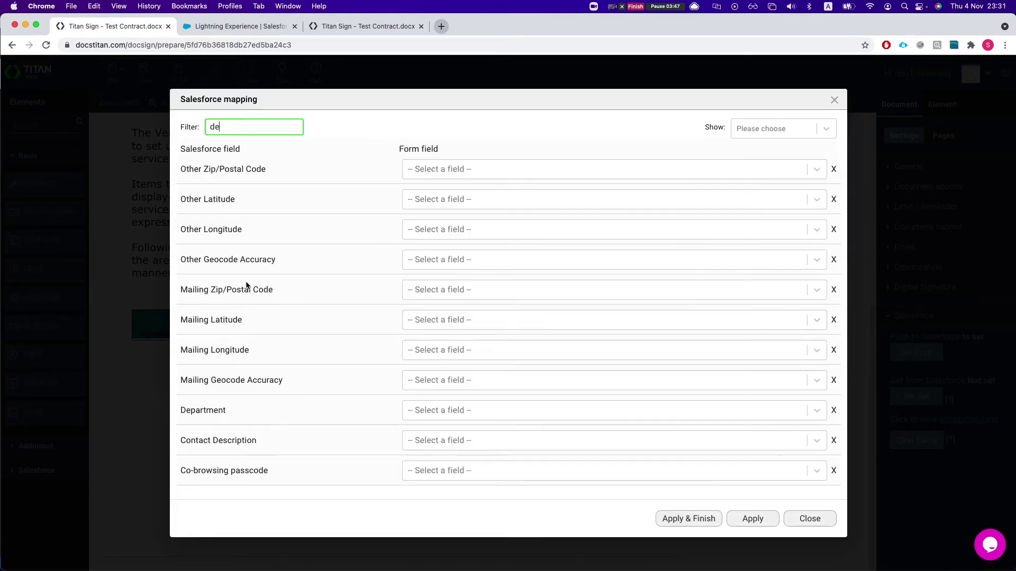
type("sc")
left_click(489, 326)
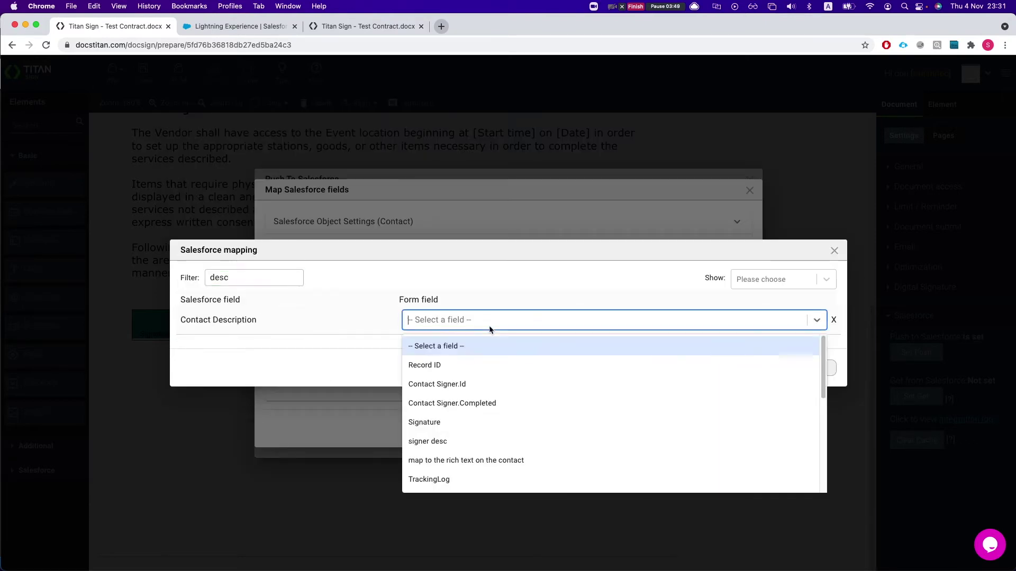
type("dex")
key("BackSpace")
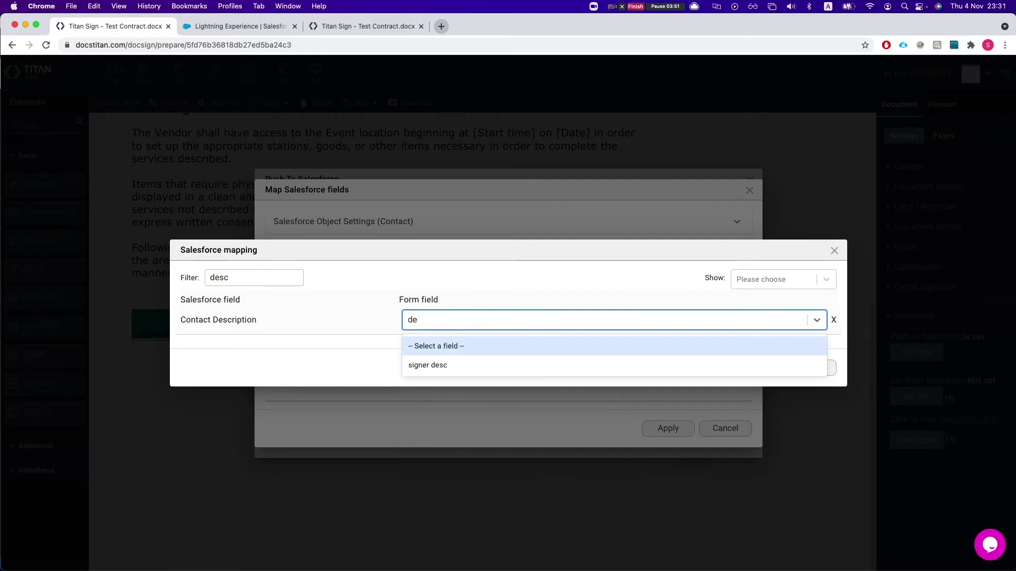
key("Down")
key("Return")
left_click(741, 367)
left_click(667, 428)
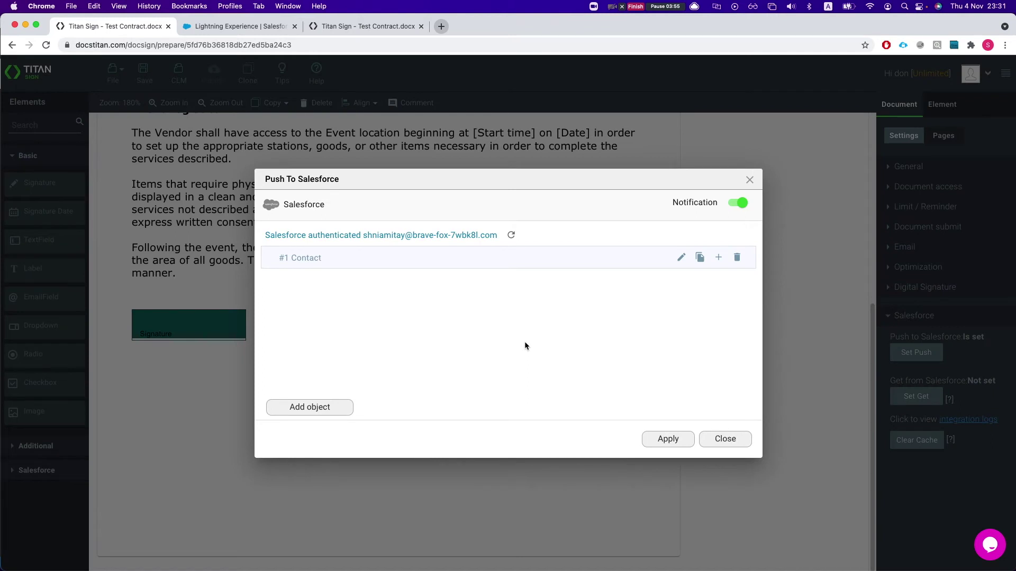
left_click(320, 412)
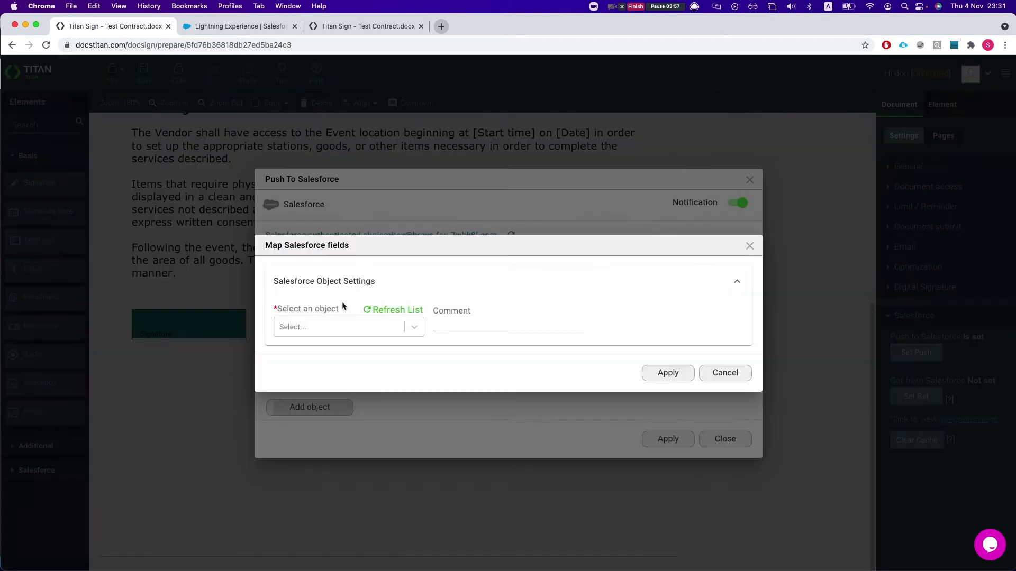
left_click(333, 328)
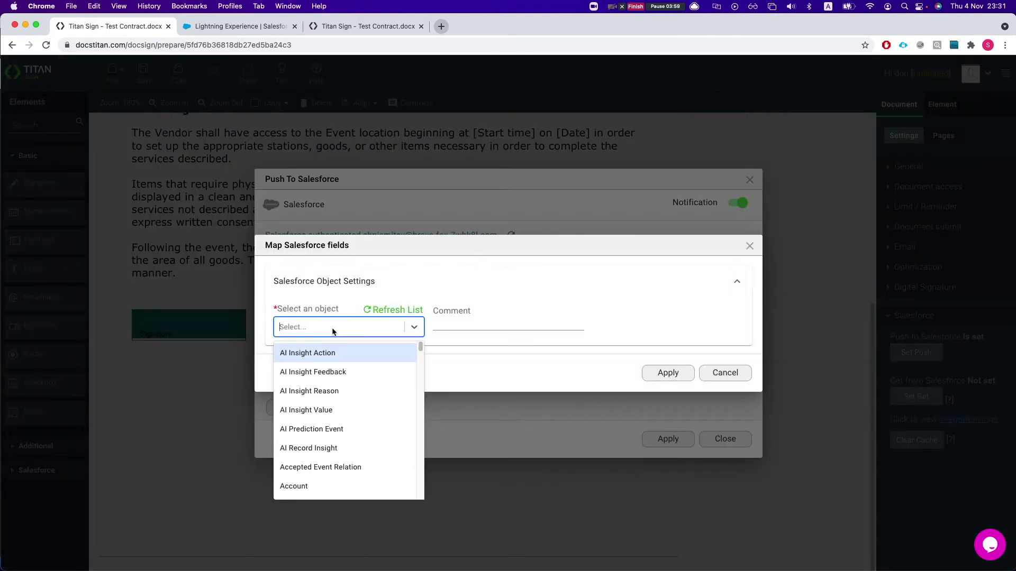
type("acco")
key("BackSpace")
key("BackSpace")
key("BackSpace")
key("BackSpace")
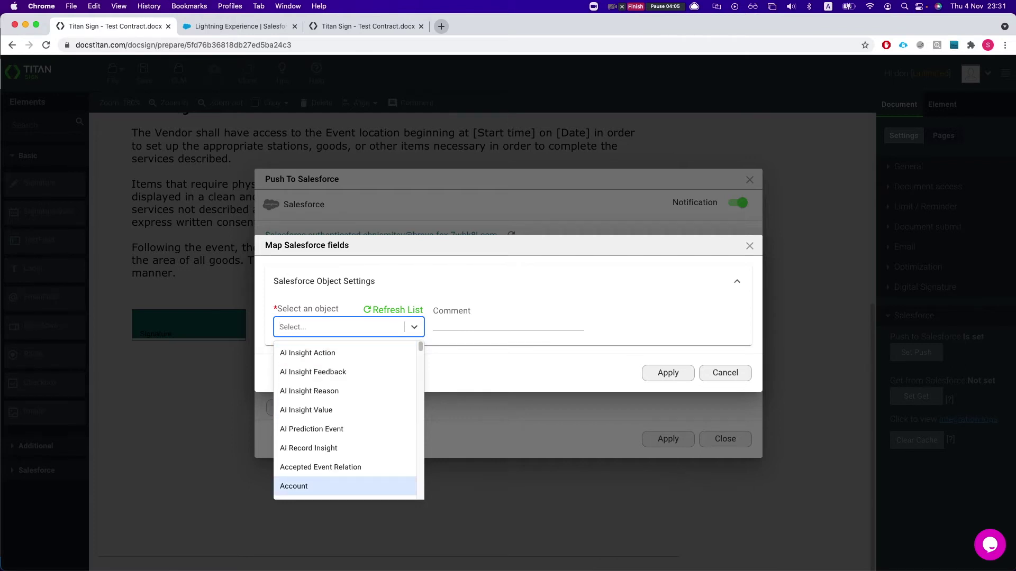
left_click(723, 379)
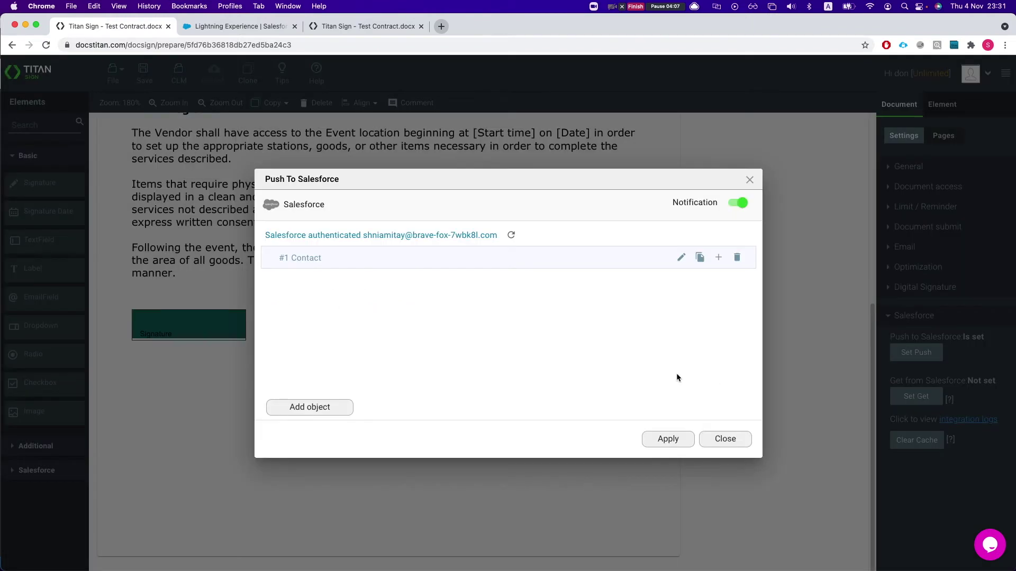
Add the Files (Content Version) object to the template's Push to Salesforce mapping.
left_click(300, 414)
left_click(327, 329)
type("file")
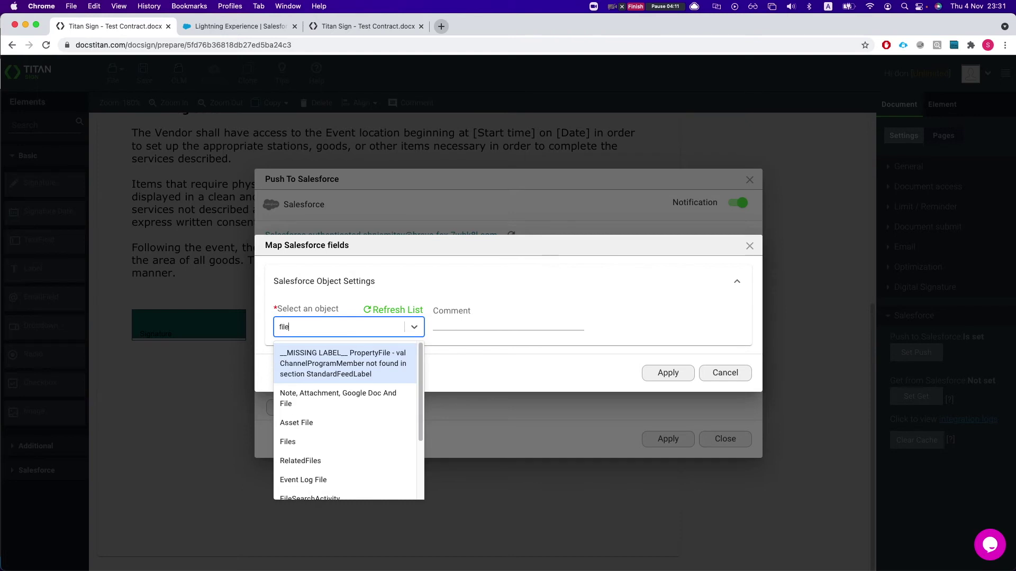
left_click(323, 398)
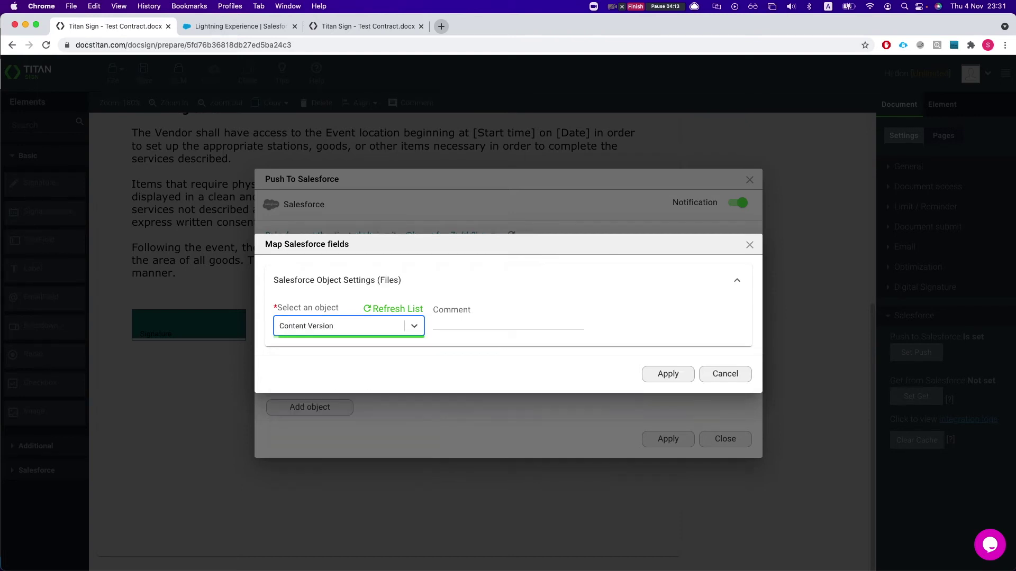
left_click(323, 336)
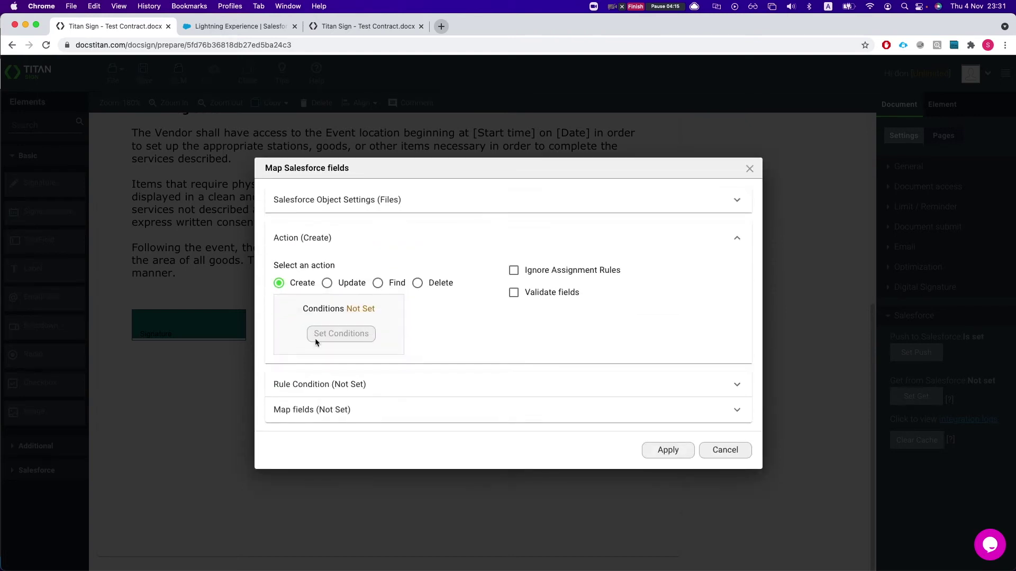
Map the Files object's First Publish Location ID field to Record ID.
left_click(340, 390)
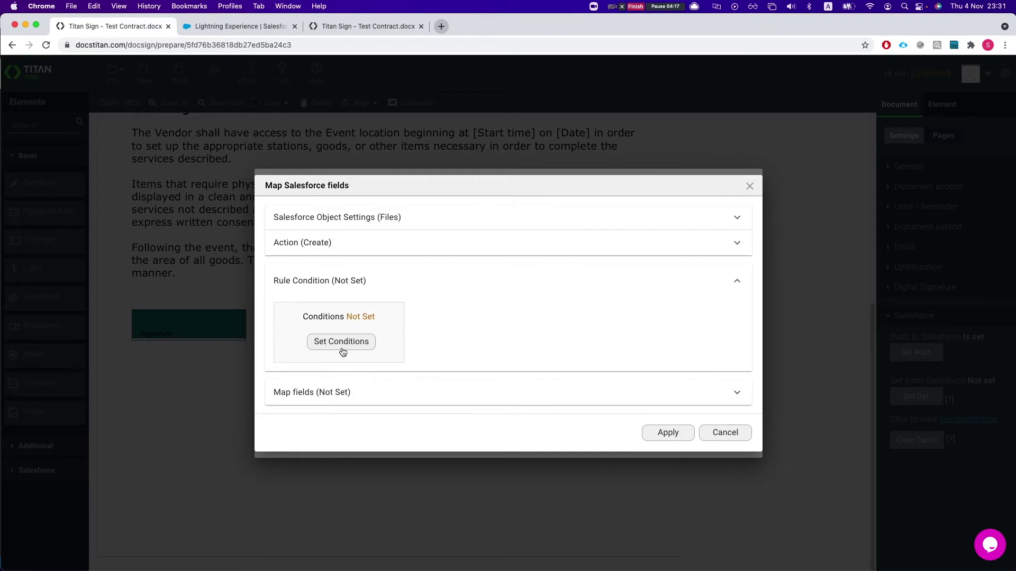
left_click(318, 398)
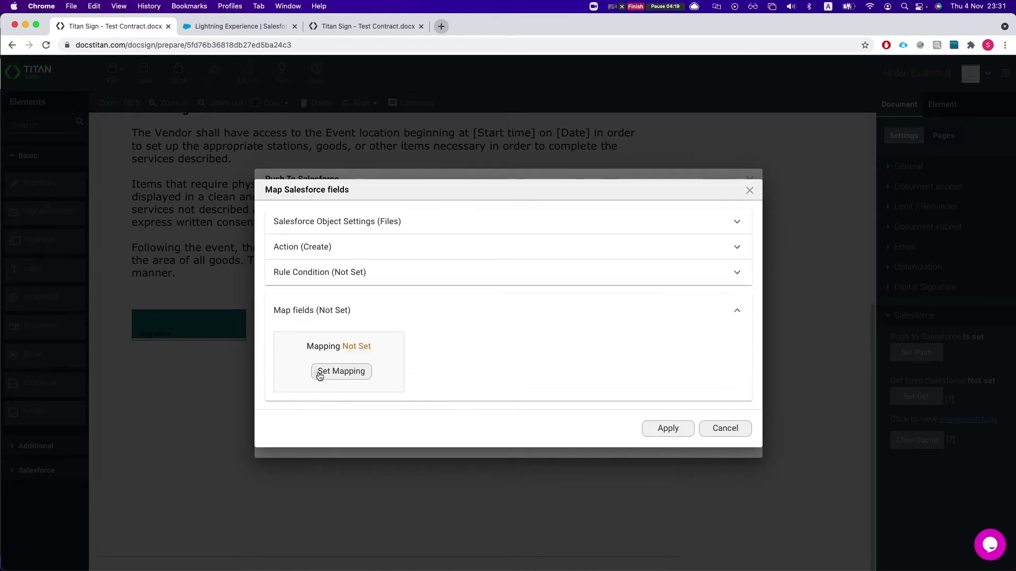
left_click(319, 373)
left_click(258, 111)
type("first")
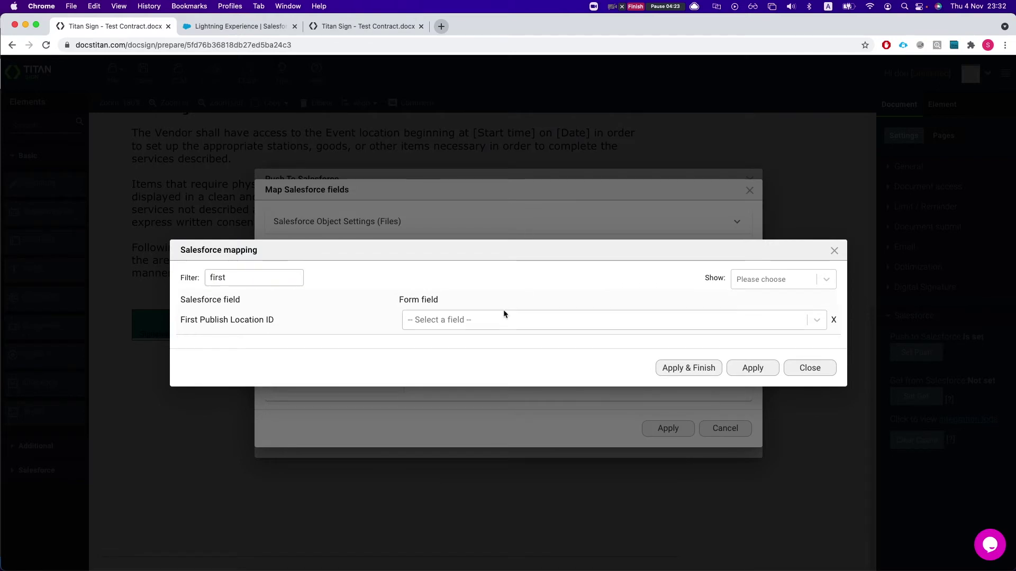
left_click(505, 317)
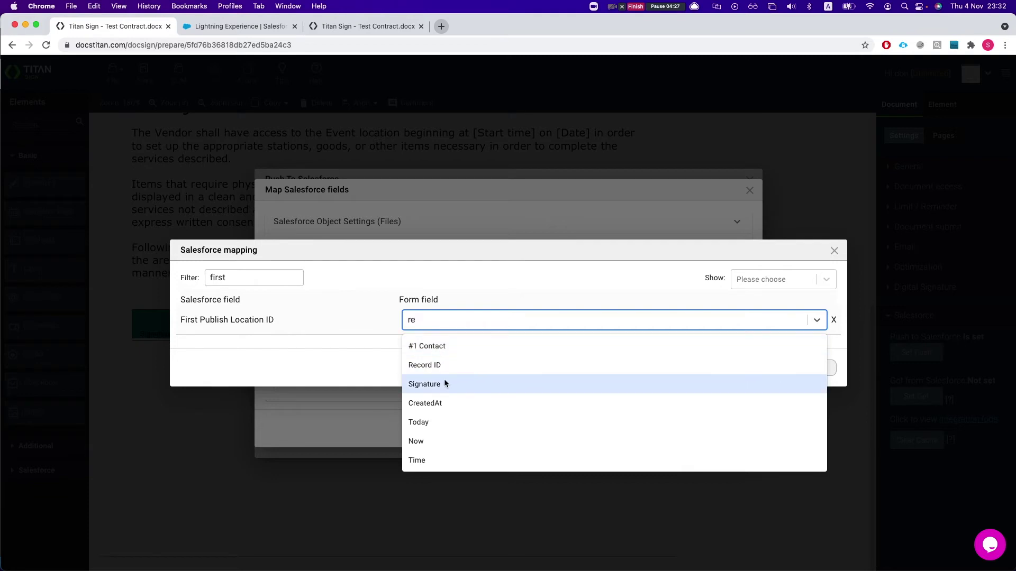
left_click(446, 367)
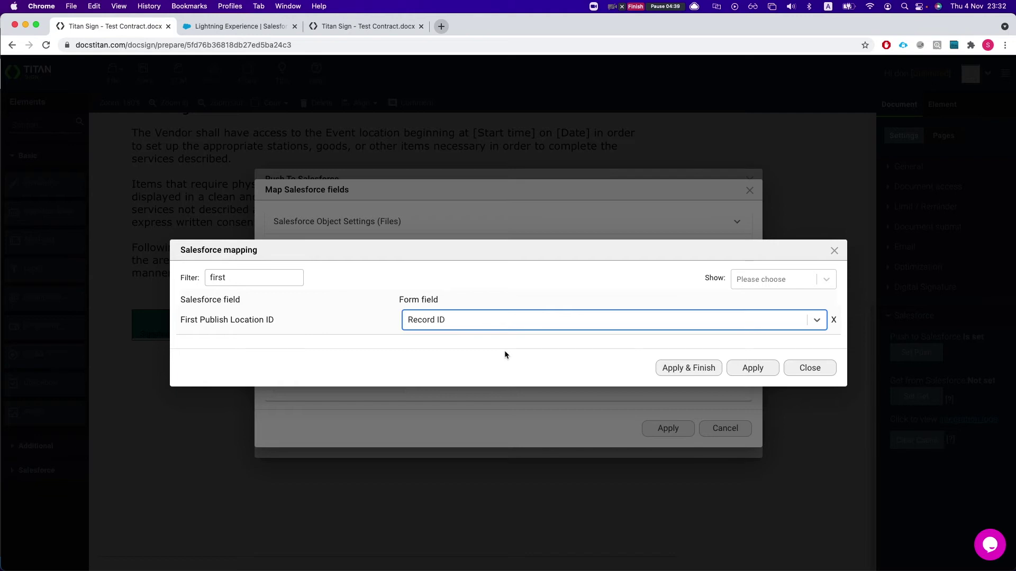
Map the Files object's Version Data field to Your Document.
double_click(266, 276)
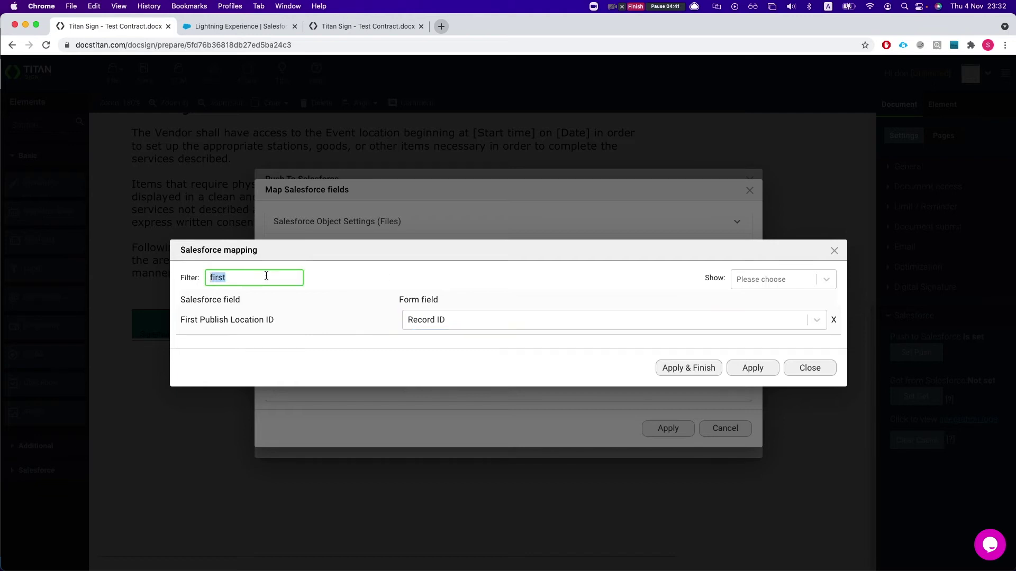
key("BackSpace")
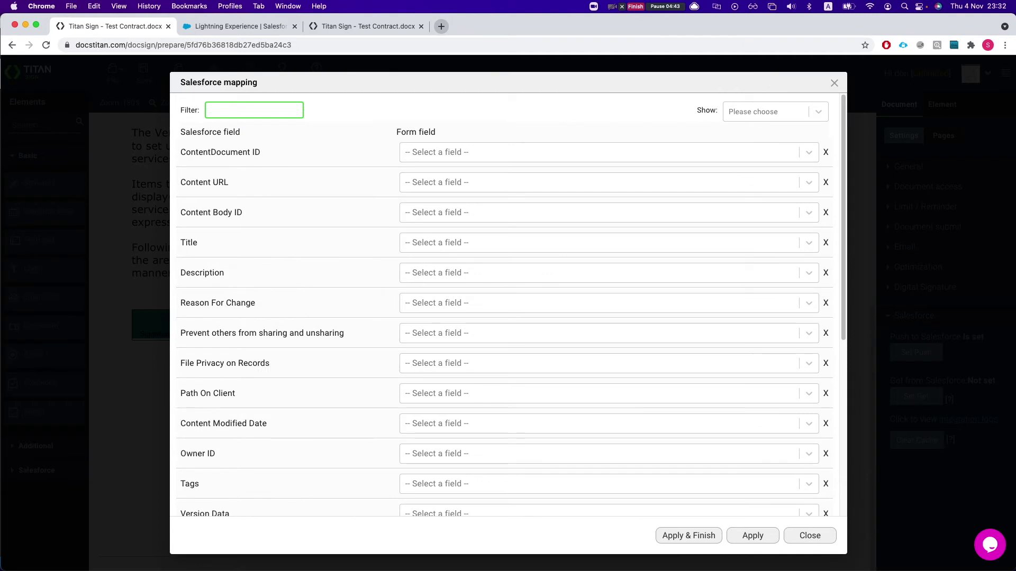
type("vers")
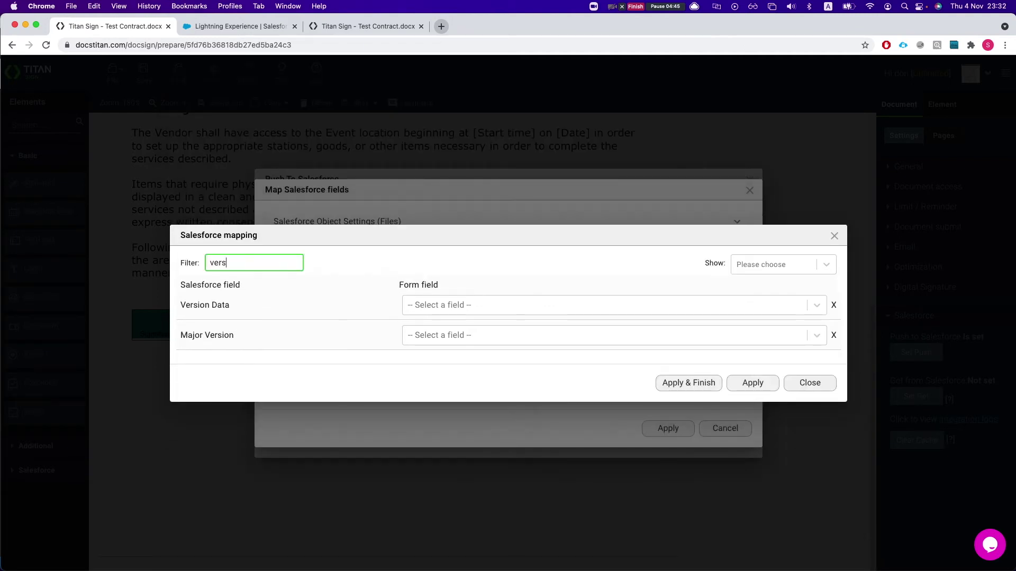
left_click(437, 304)
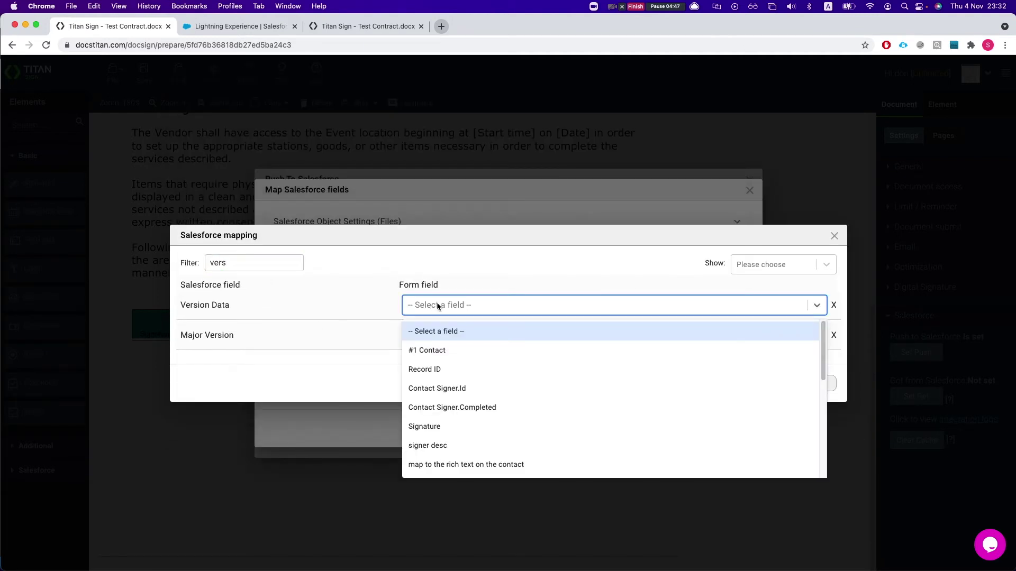
type("you")
key("Return")
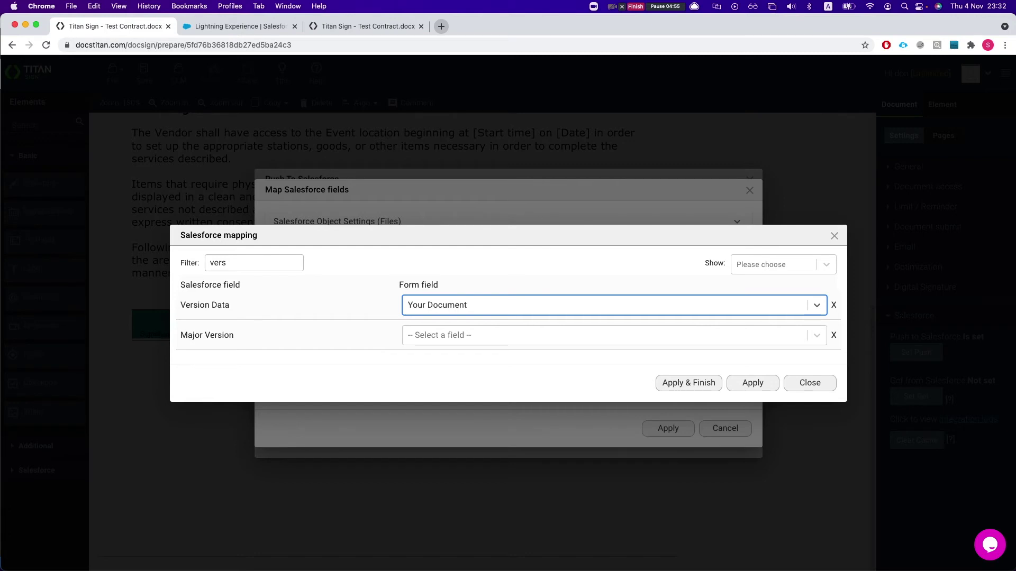
Filter the Files object's field mapping list by "title".
left_click(251, 258)
double_click(251, 258)
type("title")
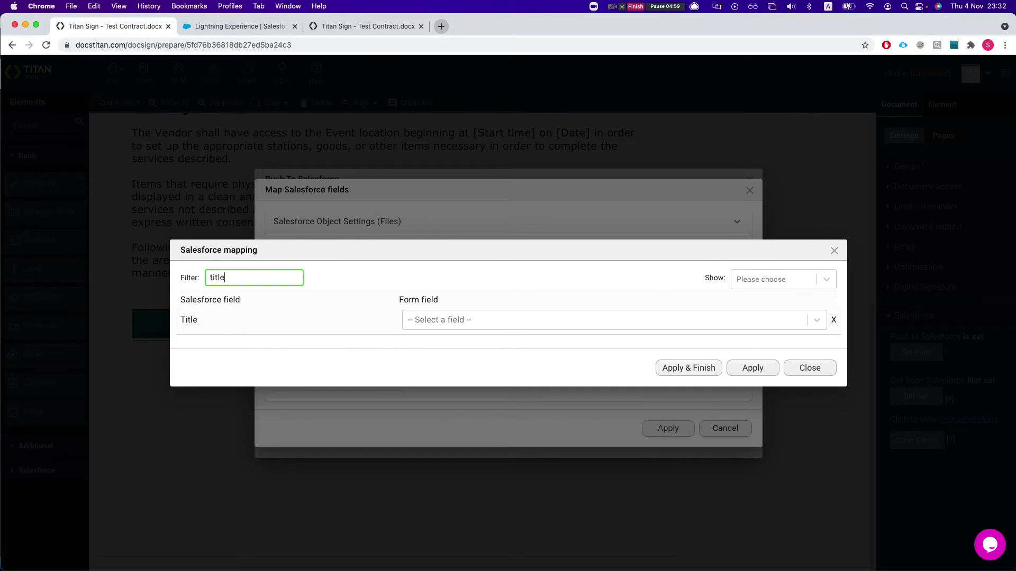
Map the Files object's Title field to the Other option for a fixed text value.
left_click(513, 312)
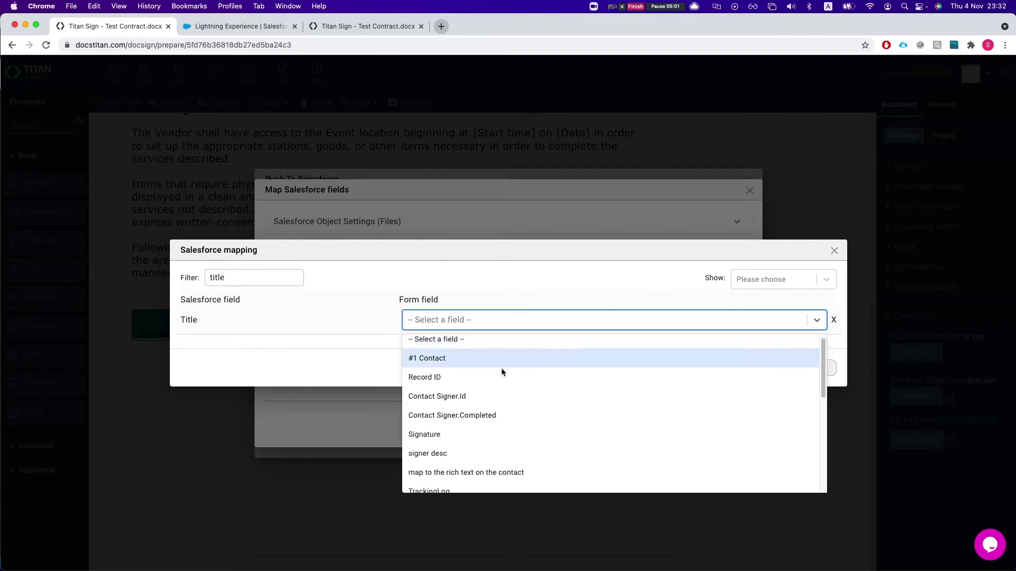
type("oyher")
key("BackSpace")
key("BackSpace")
key("BackSpace")
key("BackSpace")
type("t")
key("Return")
left_click(643, 325)
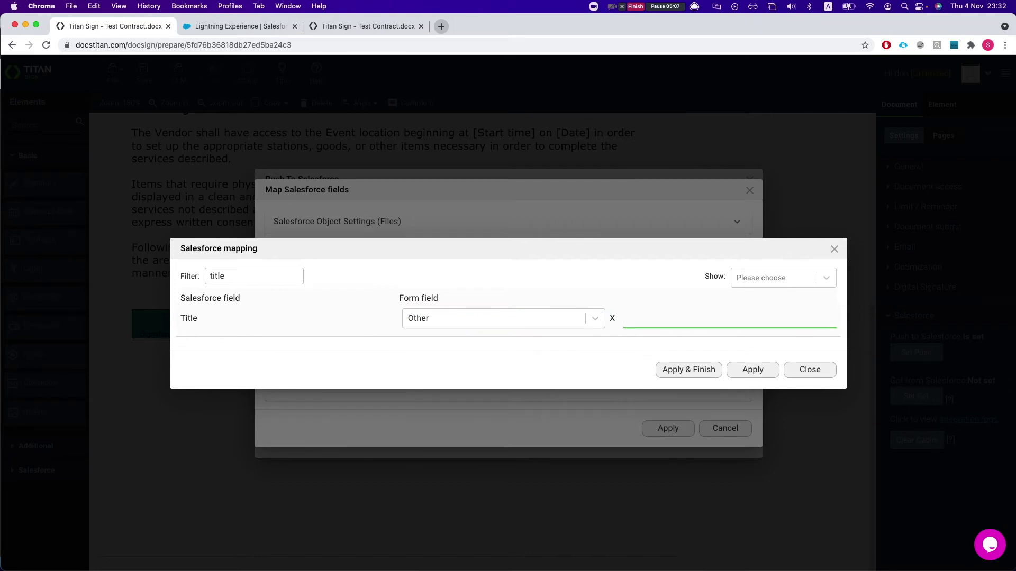
Try mapping the Files object's Title field to the Custom option.
left_click(512, 316)
scroll(465, 418, "up", 5)
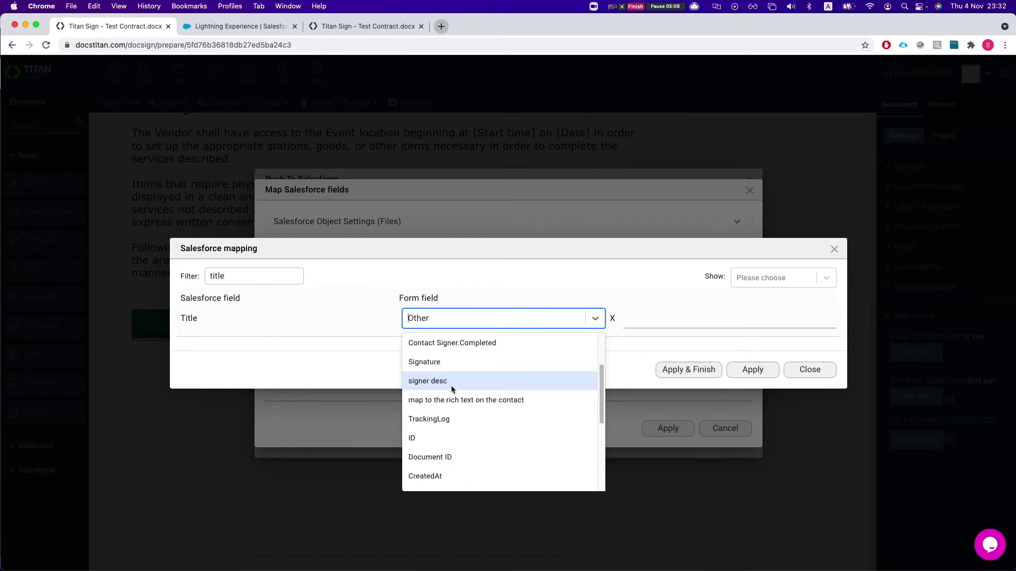
type("custo")
key("Return")
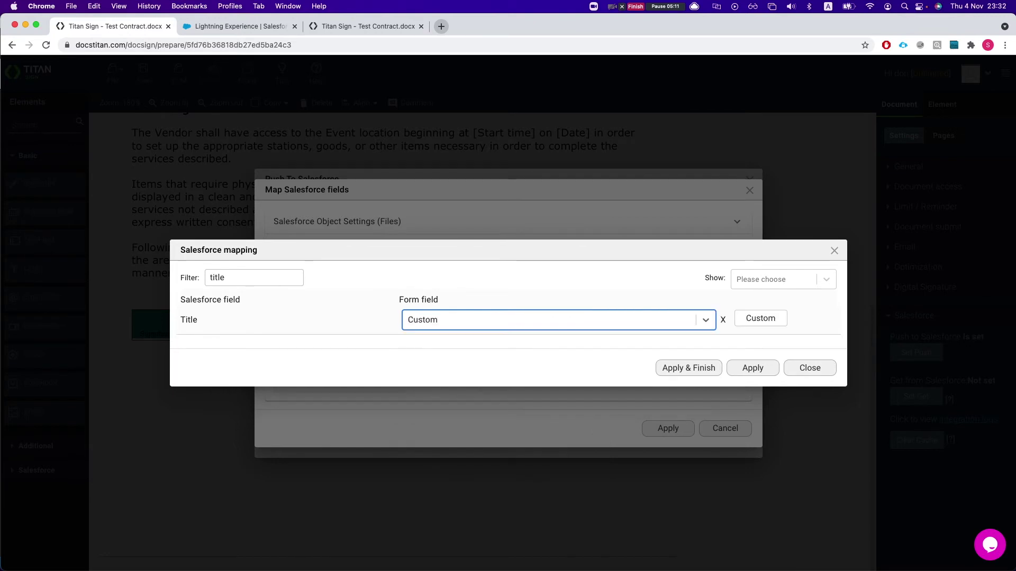
Try composing the custom title message from the signer desc and Contact Signer.Id fields.
left_click(739, 318)
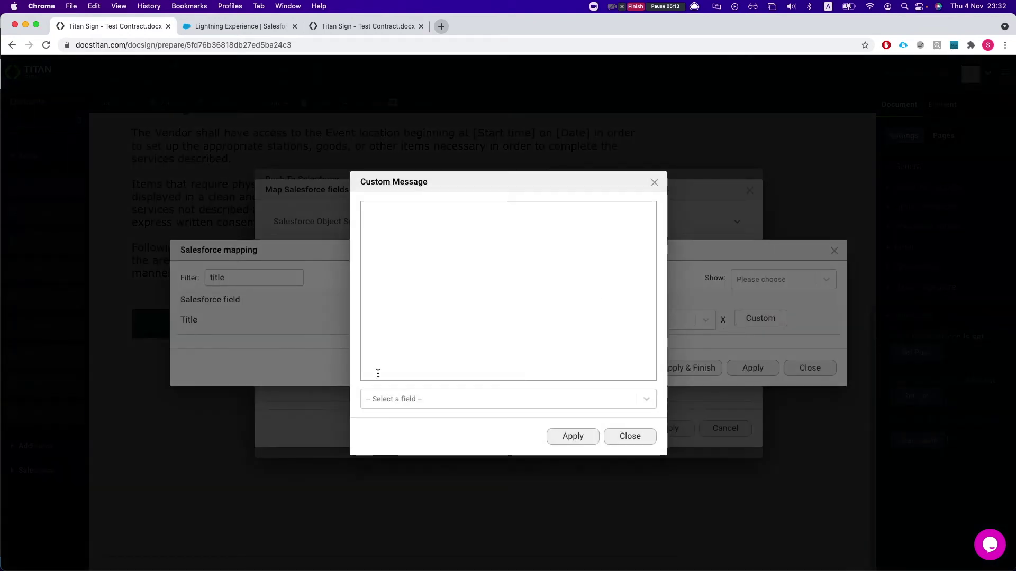
left_click(397, 399)
left_click(403, 445)
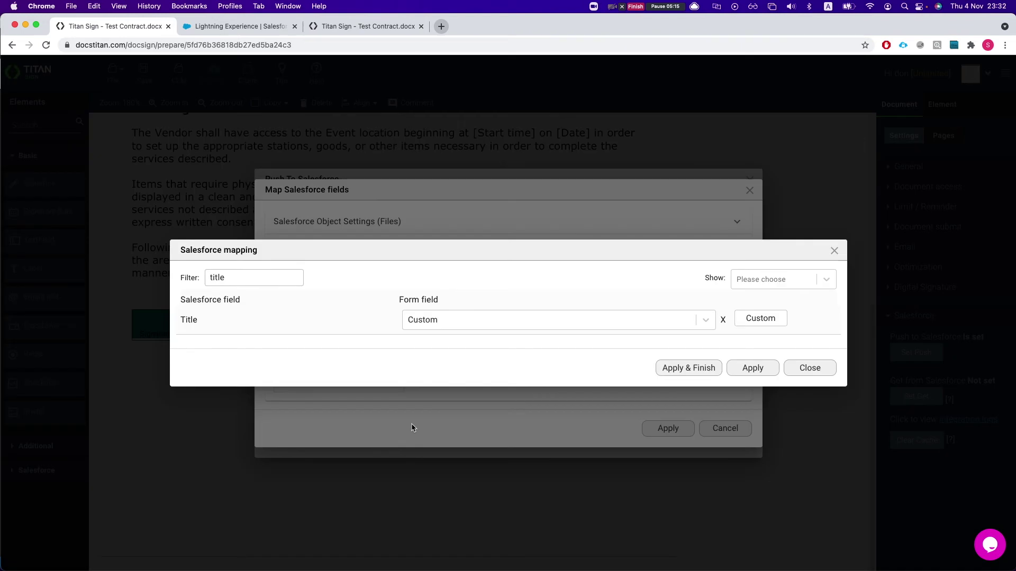
left_click(744, 318)
left_click(423, 399)
left_click(412, 441)
left_click(412, 400)
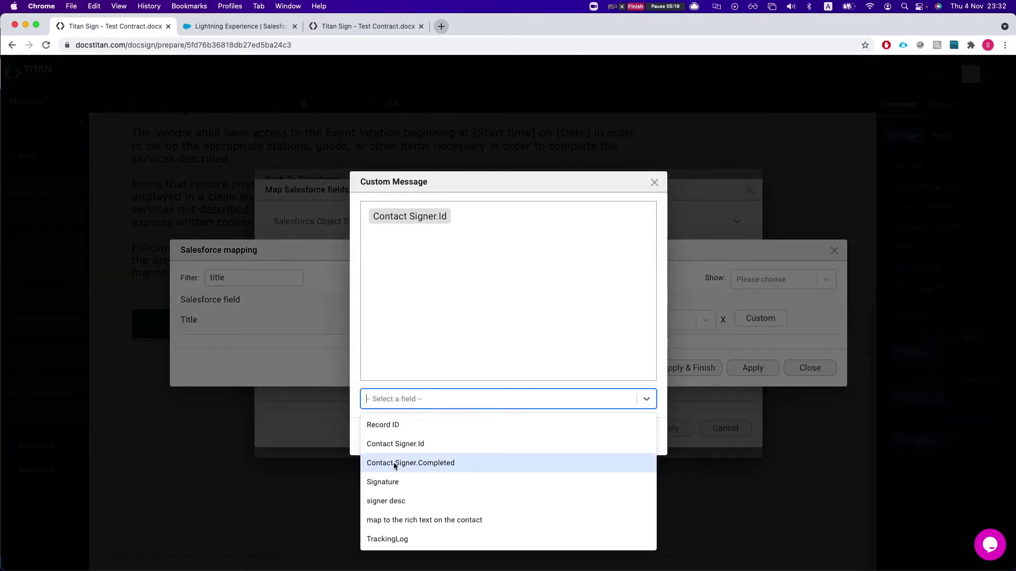
left_click(396, 496)
left_click(446, 226)
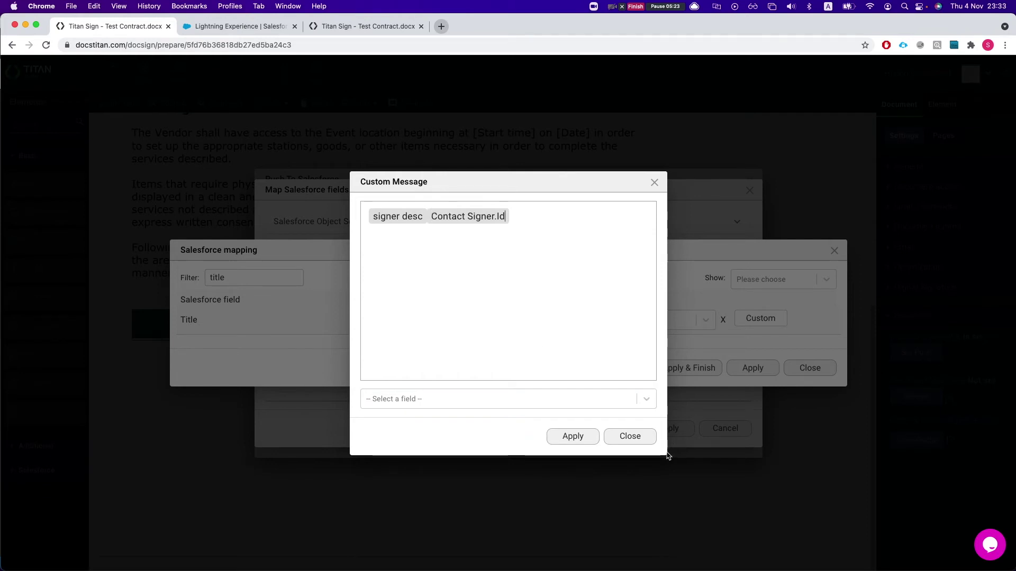
left_click(647, 438)
Map the Title field to Other with the fixed text signeddoc.pdf and apply the mapping.
left_click(587, 324)
type("other")
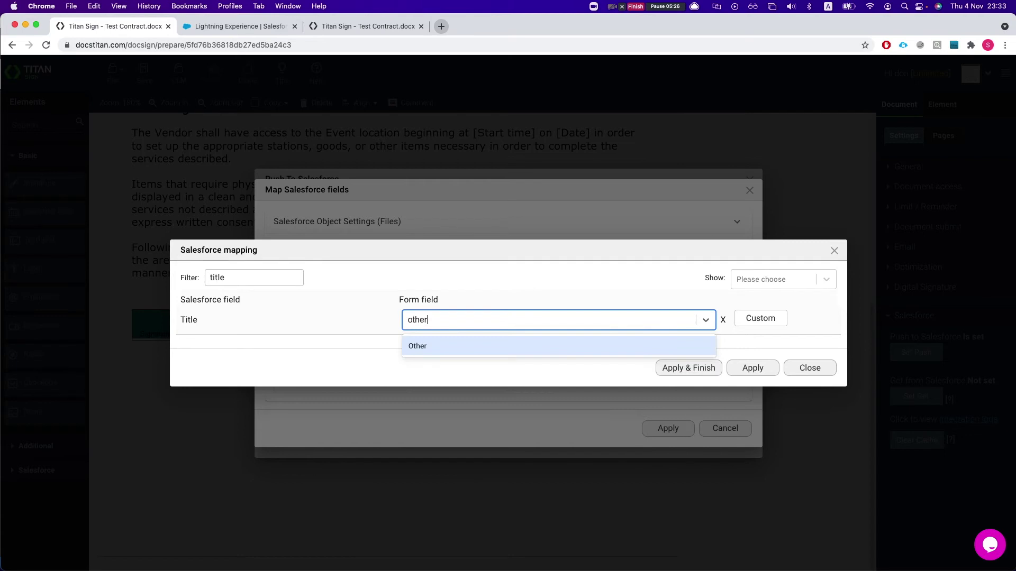
key("Return")
left_click(676, 316)
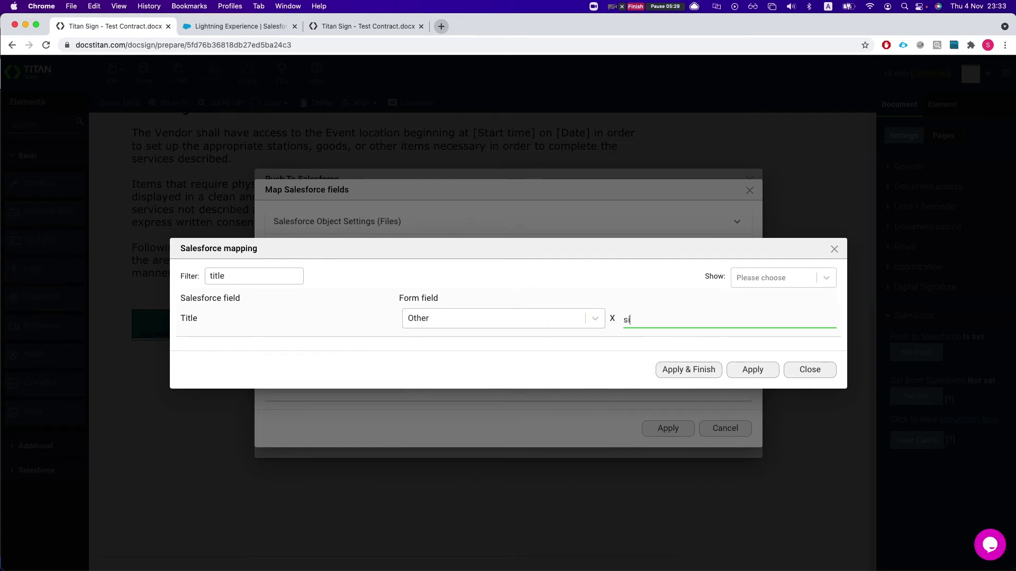
type("signed.doc.pdf")
left_click(728, 371)
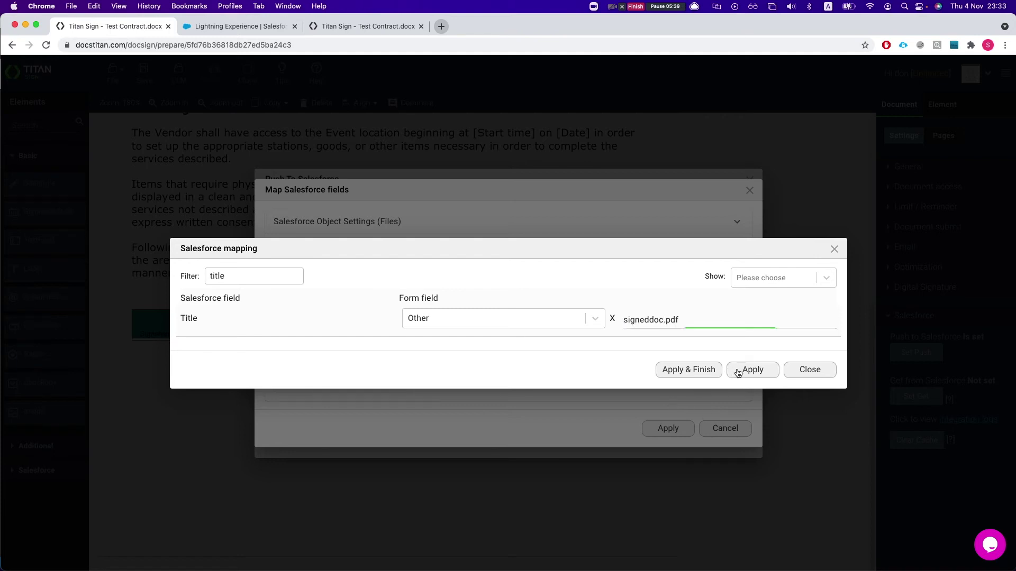
Apply the Files object mapping and the Push To Salesforce settings and save the document template.
left_click(666, 426)
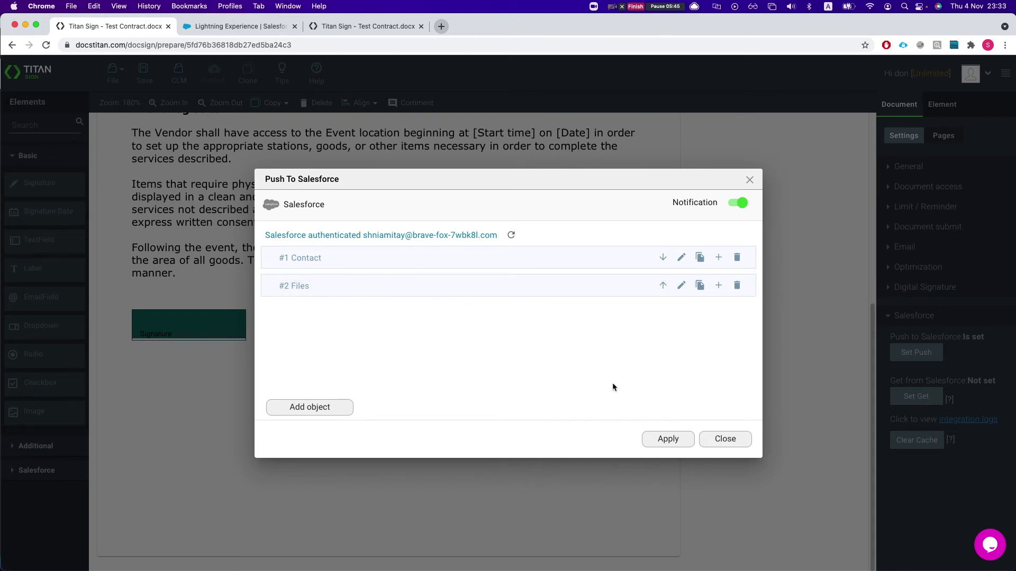
left_click(668, 439)
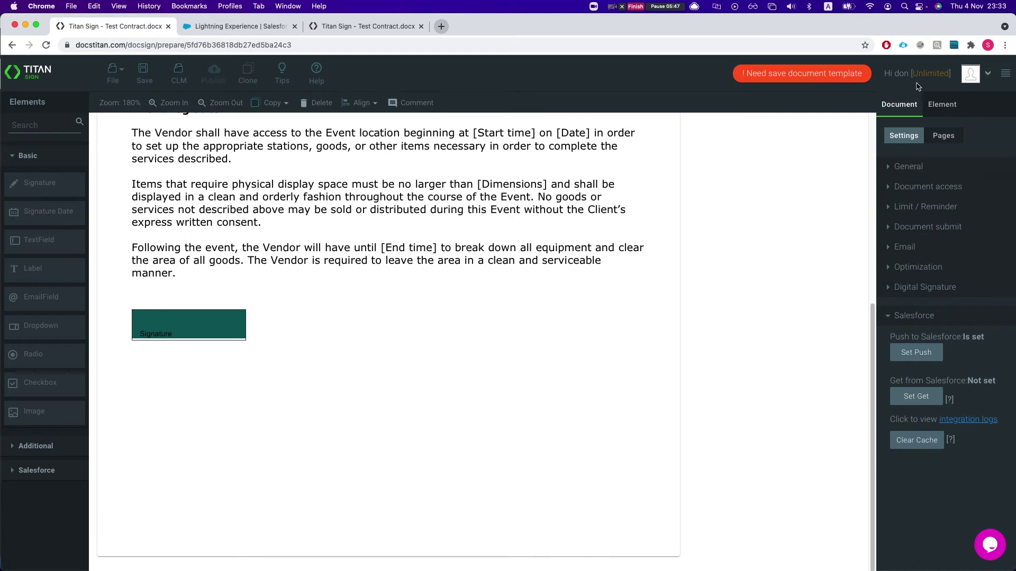
left_click(137, 79)
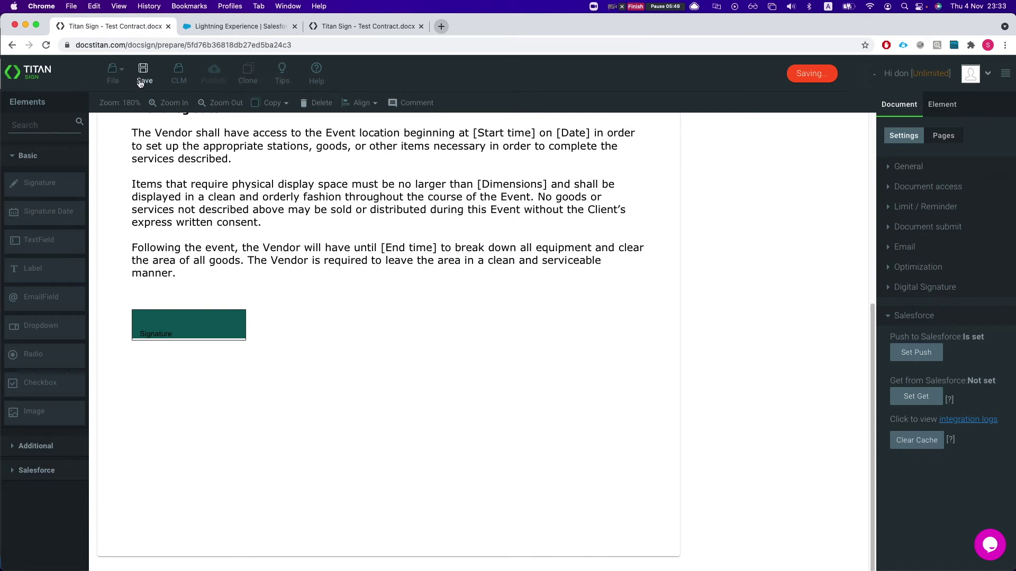
Switch to the Salesforce contact record, reopen Titan document generation and send Test Contract.docx for signature.
left_click(243, 27)
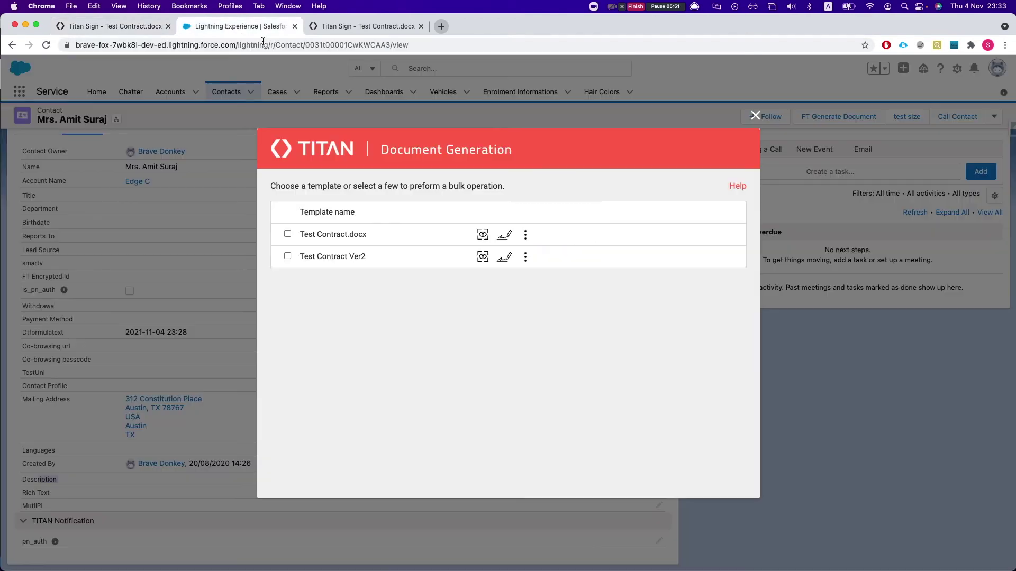
left_click(756, 115)
left_click(839, 117)
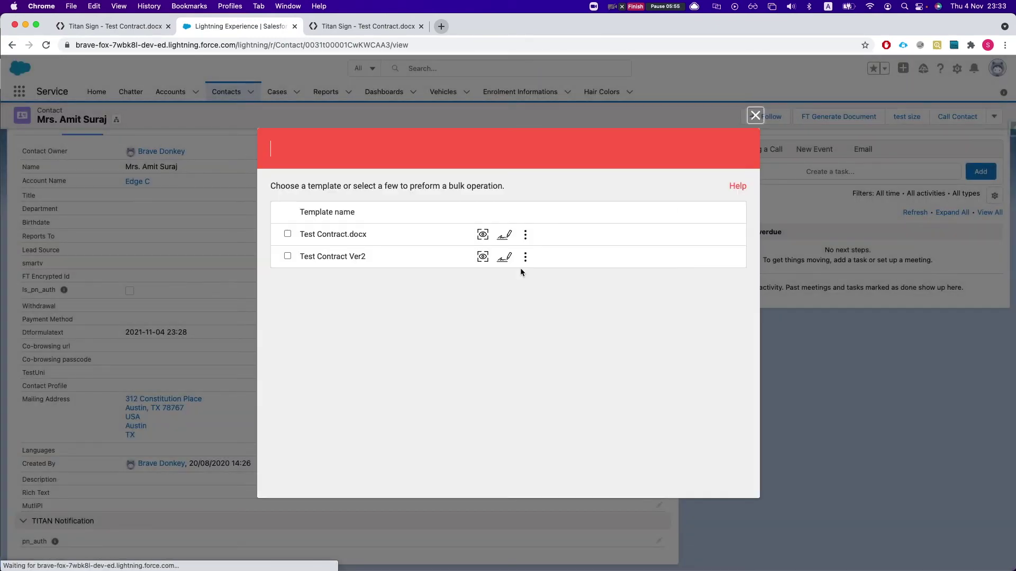
left_click(508, 238)
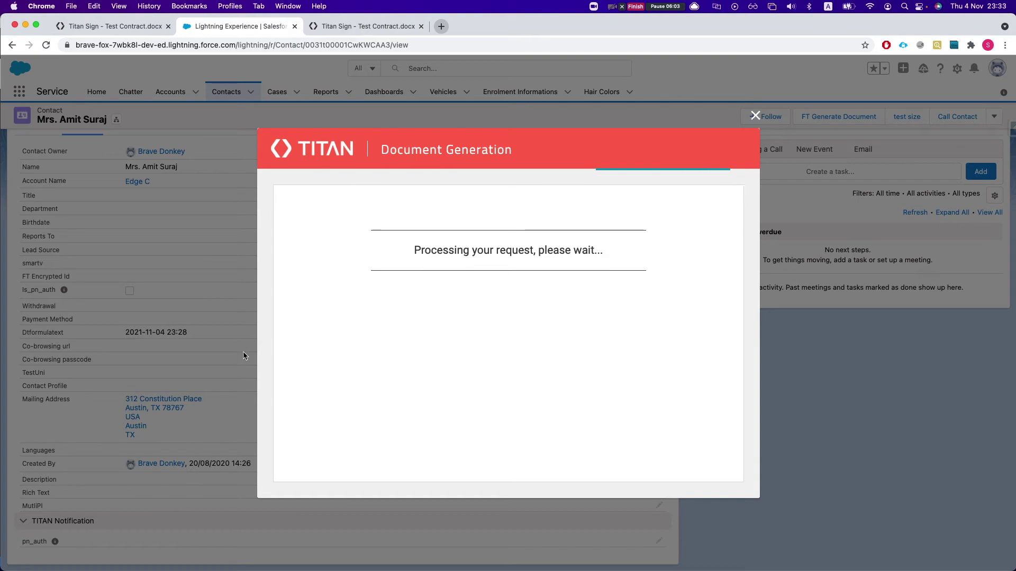
left_click(755, 115)
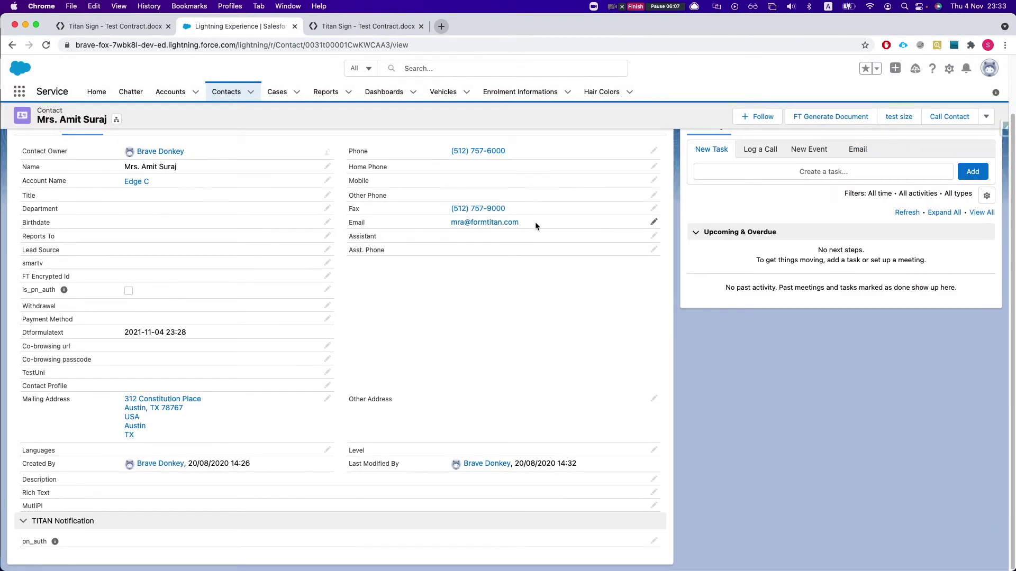
Change the contact's e-mail address to the test signer's mailbox and save the contact record.
double_click(535, 222)
double_click(460, 222)
type("cd")
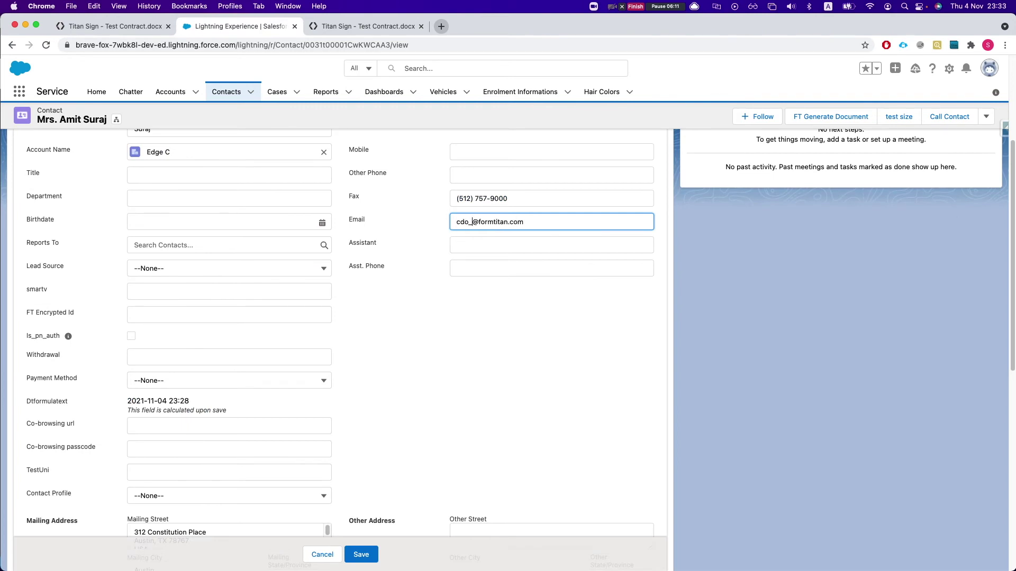
type("o+amit")
left_click(360, 555)
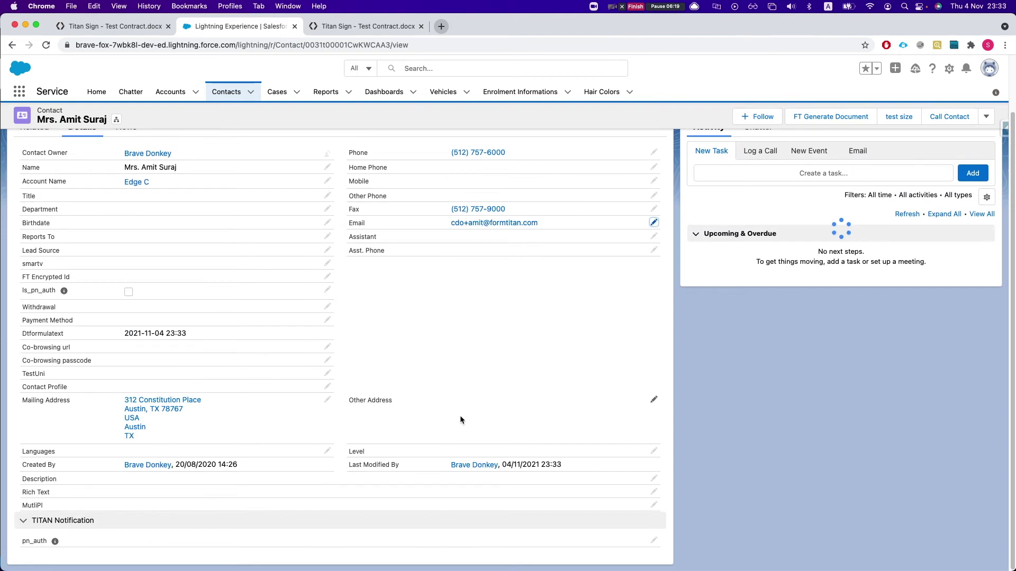
Void the existing Test Contract.docx signing request from 2021-11-04 and send the template for signature again.
left_click(818, 123)
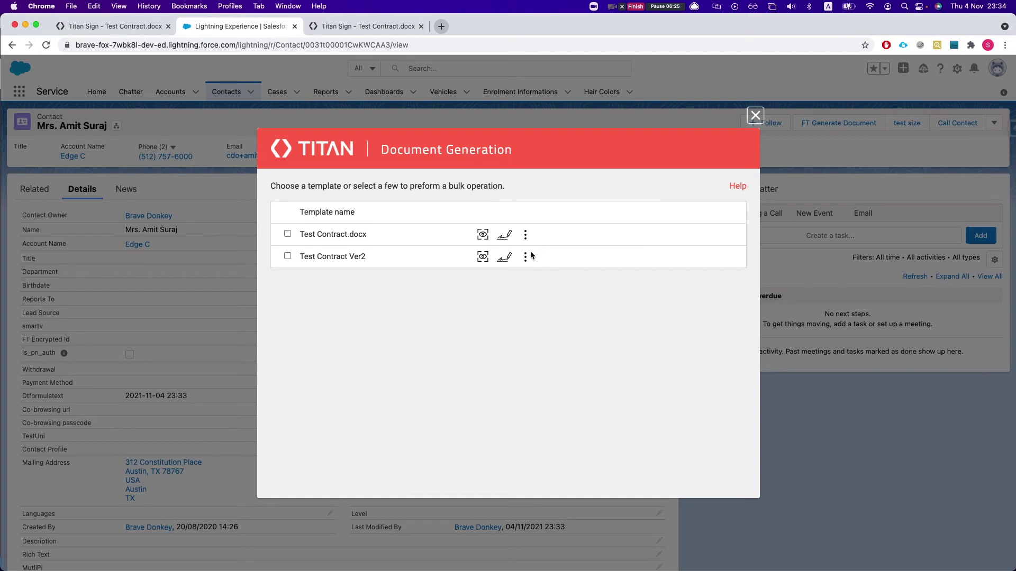
left_click(525, 234)
mouse_move(610, 264)
left_click(641, 266)
left_click(525, 235)
mouse_move(549, 263)
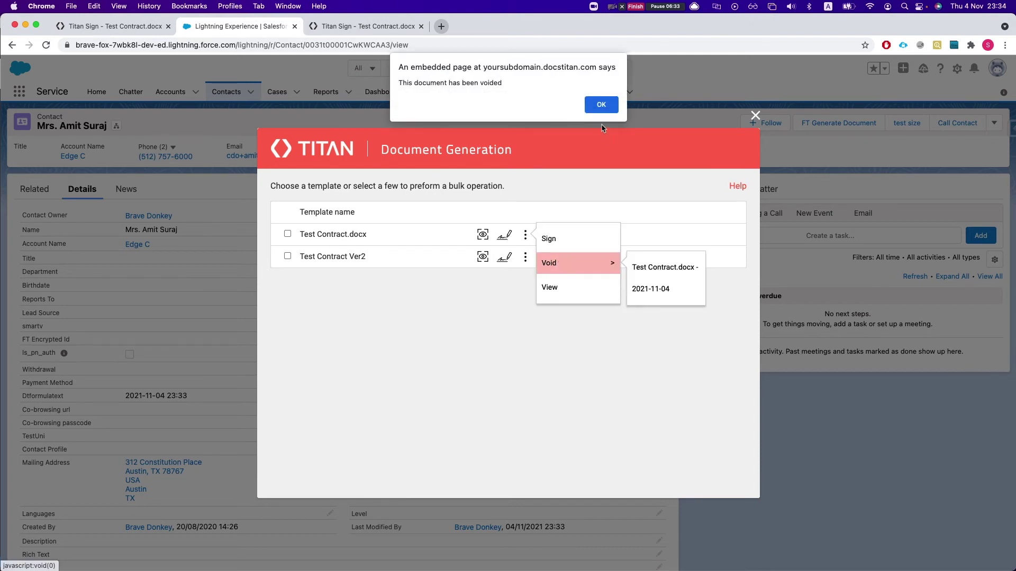
left_click(601, 104)
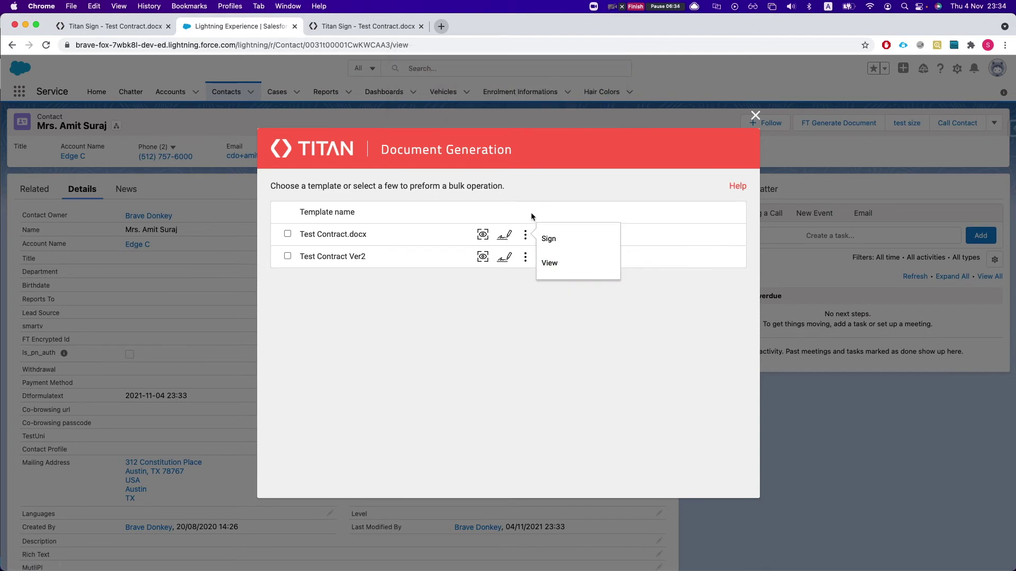
left_click(498, 240)
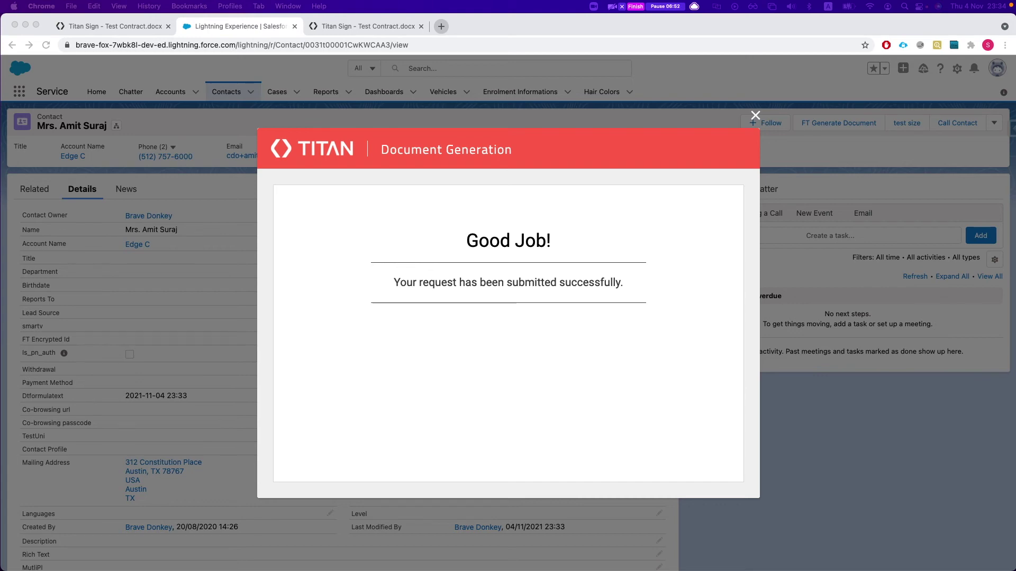
Switch to Gmail in Safari and open the Test Contract.docx link from the signature request e-mail.
left_click_drag(0, 37, 617, 36)
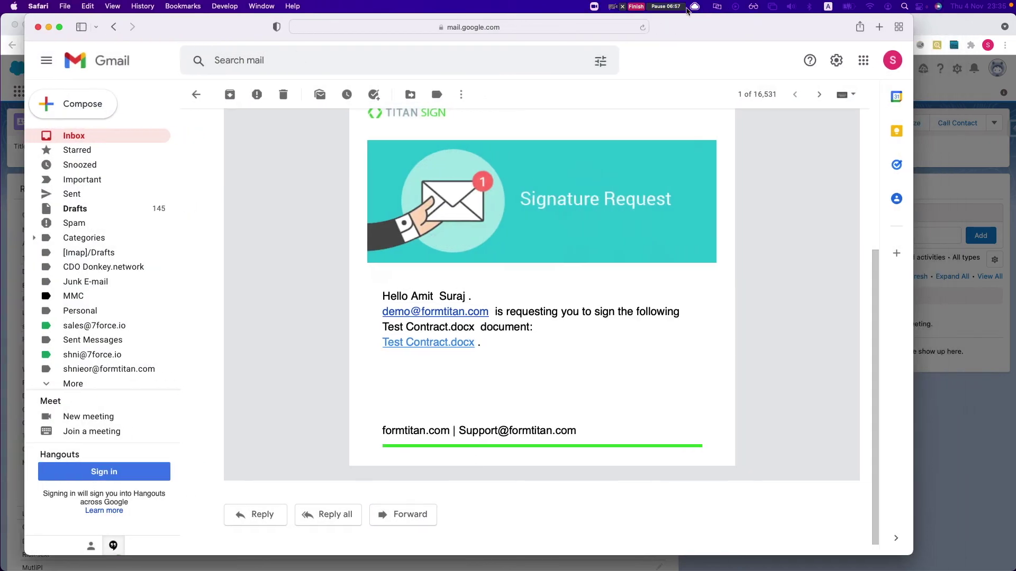
left_click(435, 317)
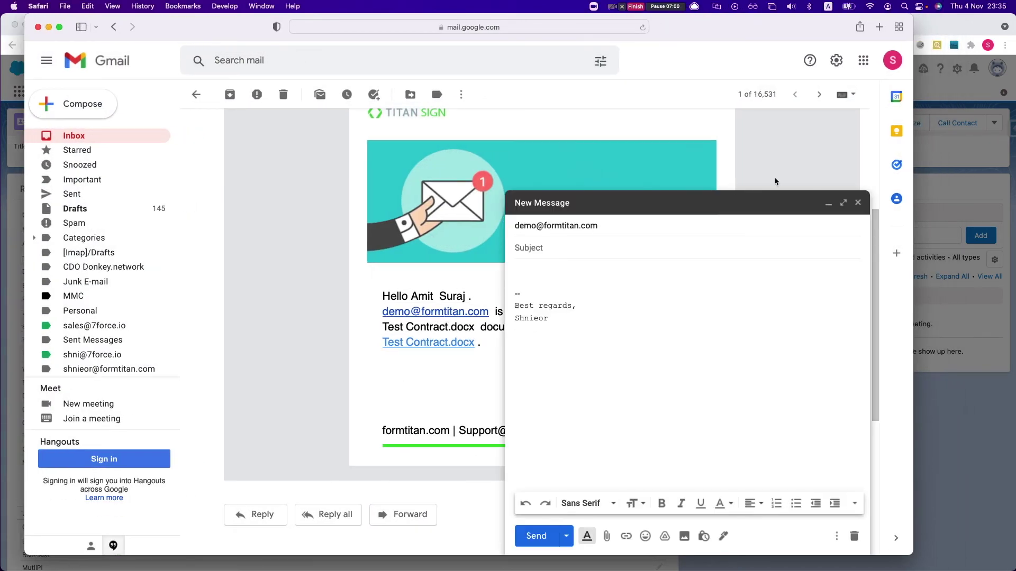
left_click(858, 203)
left_click(416, 345)
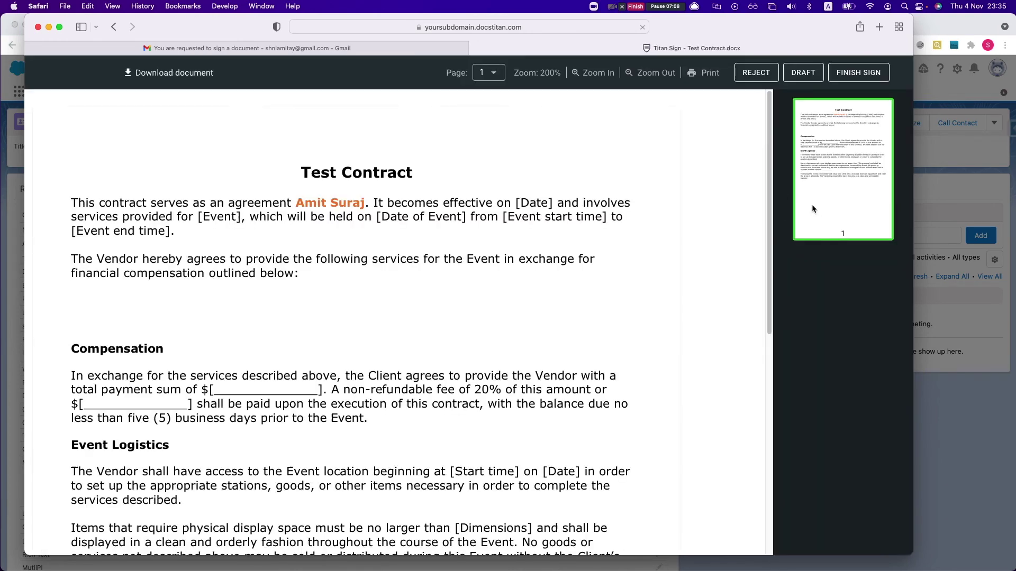
Fill the contract's two text fields above Compensation with "desc" and "rich text".
left_click(145, 311)
type("desc")
key("Tab")
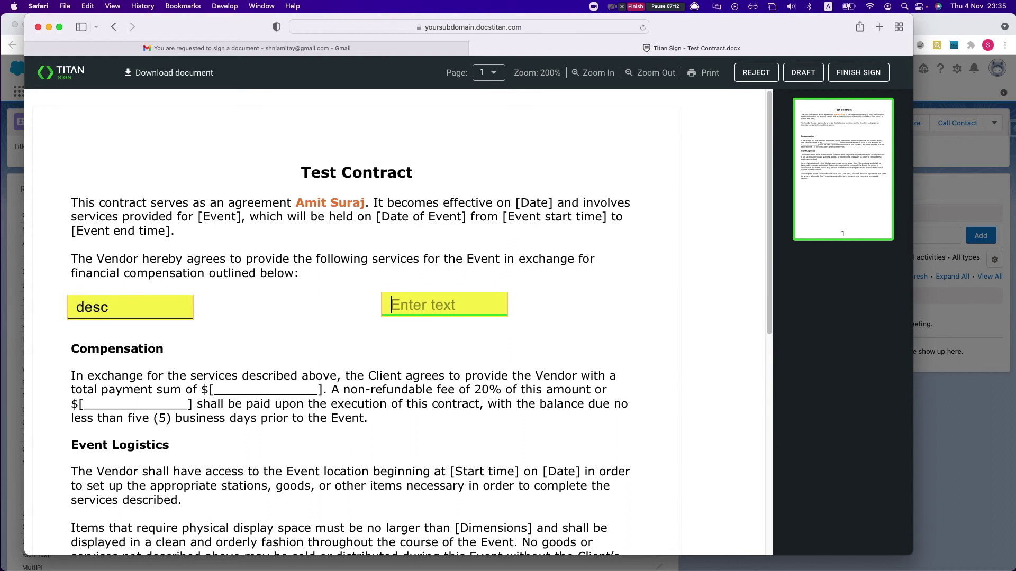
type("rich text")
key("BackSpace")
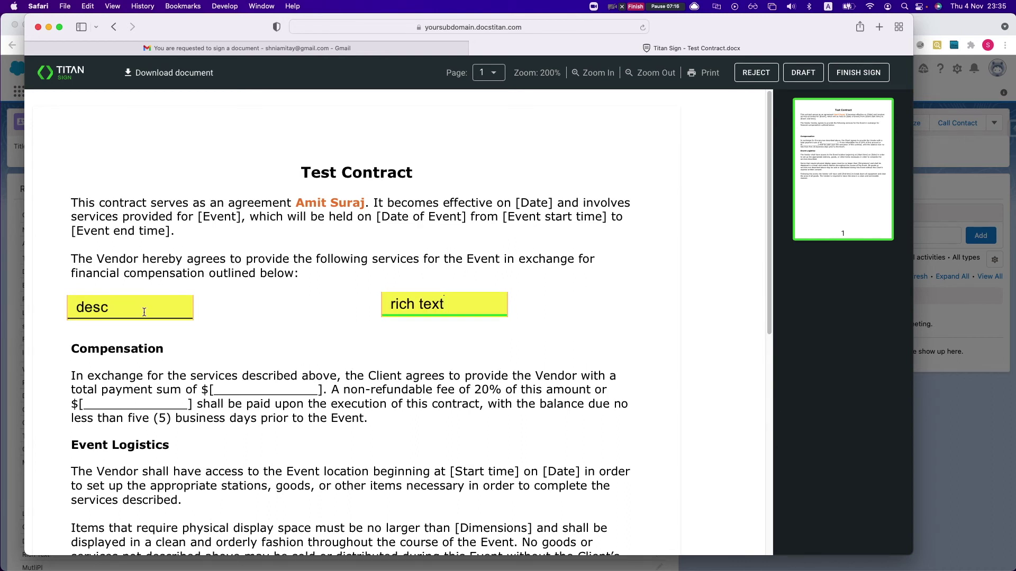
Replace the entry in the contract's first text field with "some desc".
left_click(132, 305)
type("some")
key("super+a")
key("BackSpace")
type("soem")
key("BackSpace")
key("BackSpace")
type("me desc")
Sign the contract's signature field with a newly drawn freehand signature and finish signing the document.
scroll(370, 317, "down", 7)
left_click(135, 319)
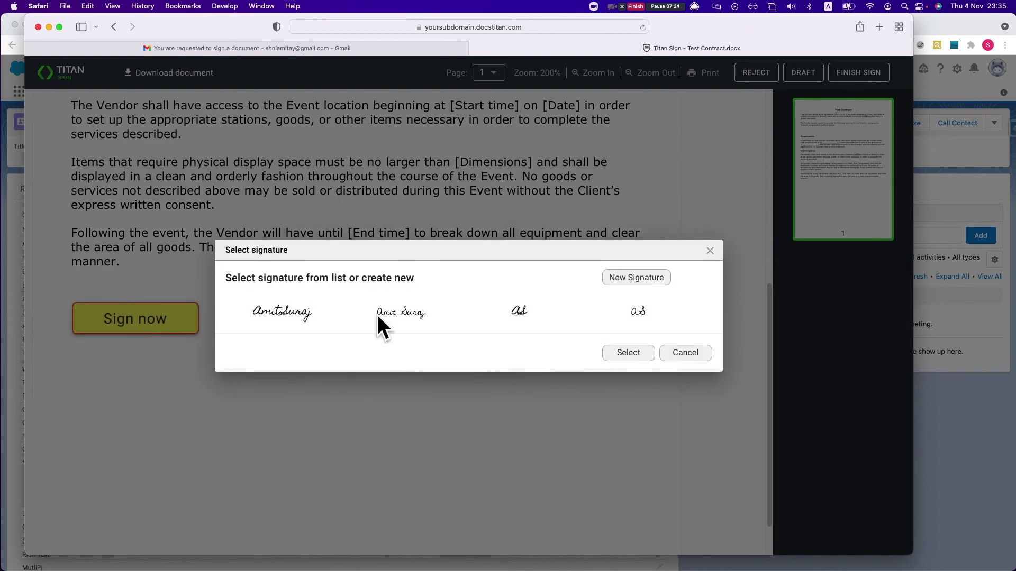
left_click(620, 279)
mouse_move(419, 248)
left_mouse_down()
mouse_move(576, 254)
mouse_move(453, 259)
left_mouse_up()
left_click(584, 427)
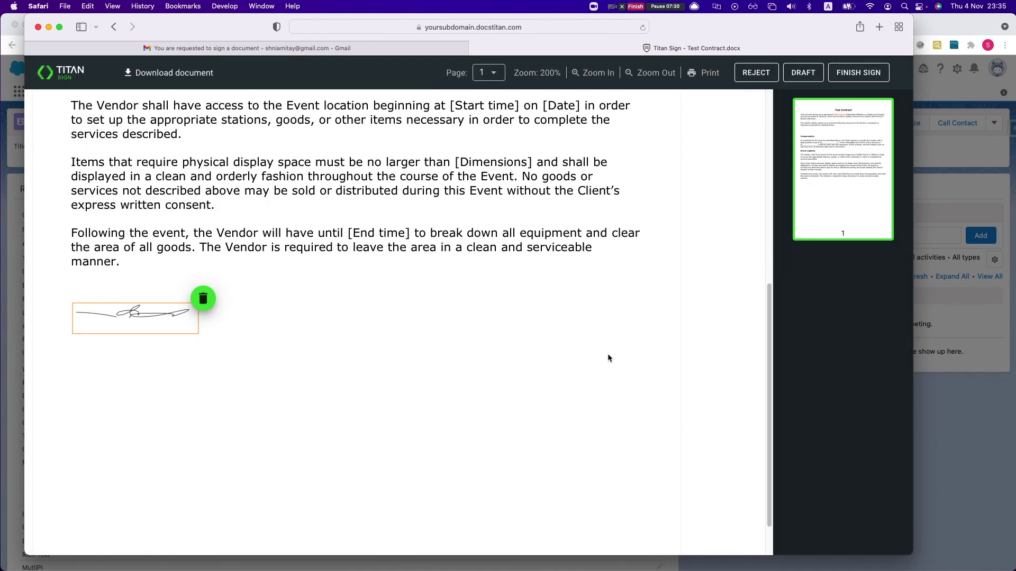
scroll(614, 375, "up", 10)
left_click(858, 74)
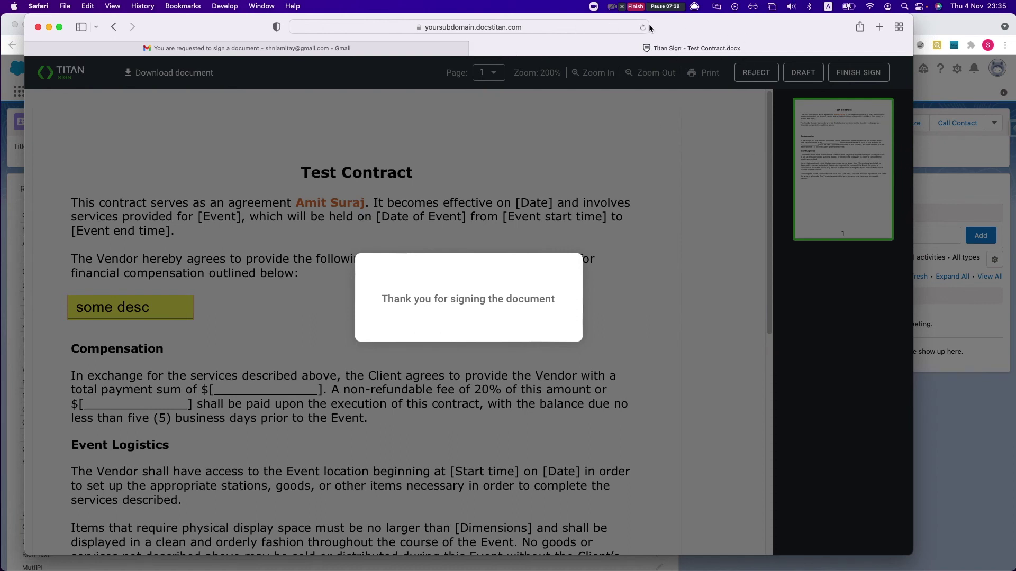
Switch back to Salesforce and reload the contact record to check its Description, Rich Text and attachments for the pushed data.
left_click_drag(693, 28, 1015, 35)
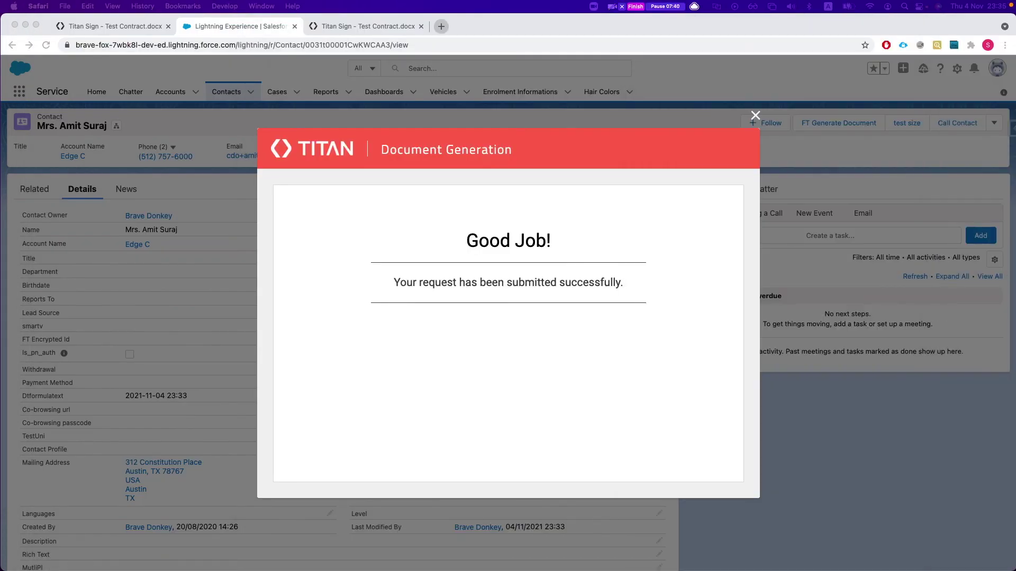
left_click(754, 172)
left_click(756, 115)
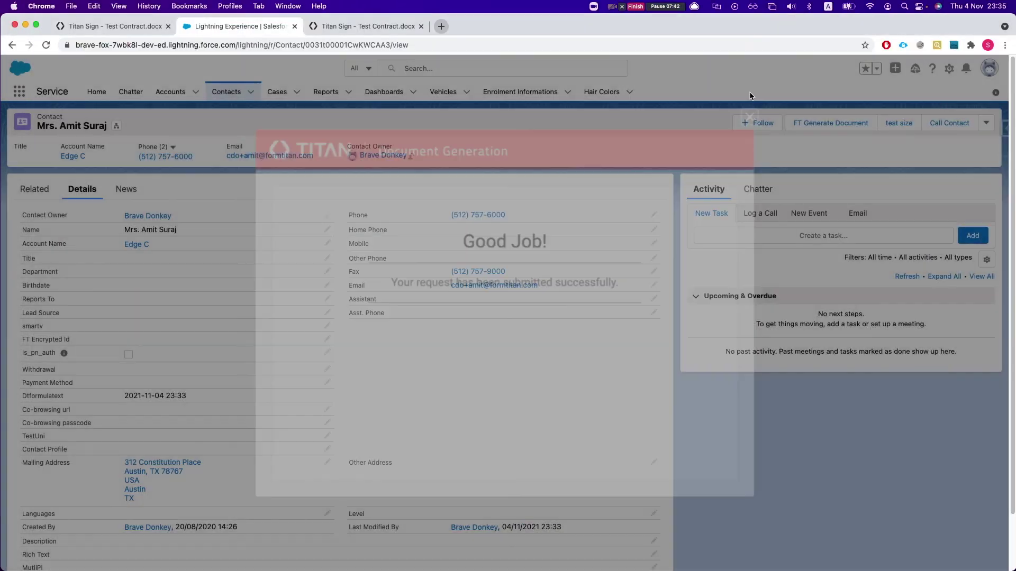
left_click(227, 91)
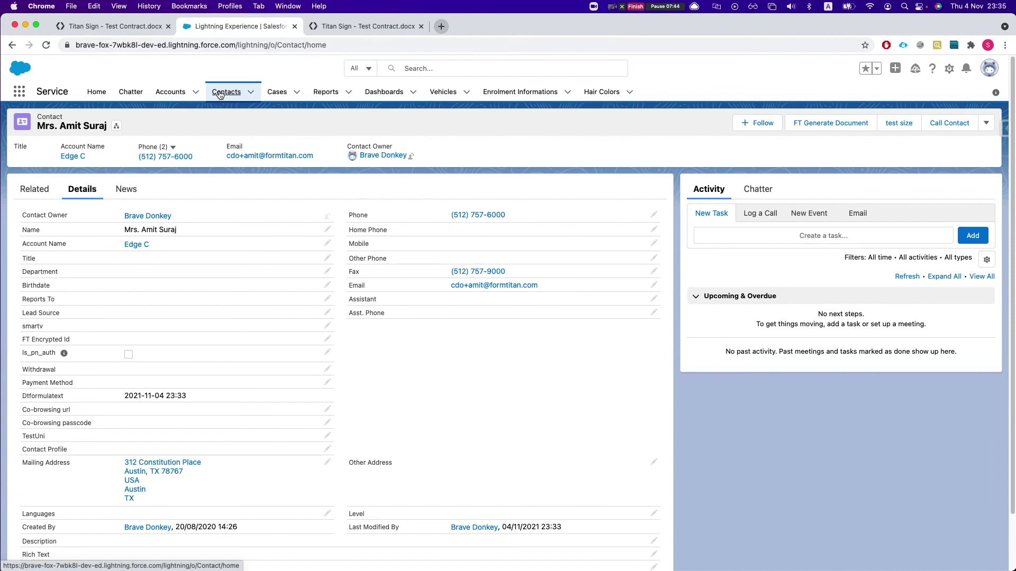
key("super+Left")
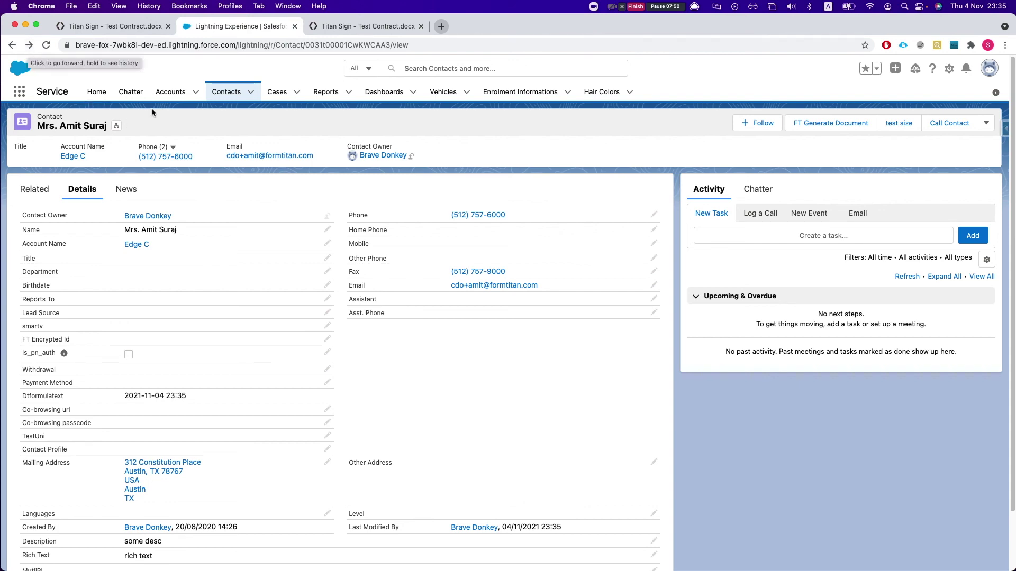
scroll(166, 161, "down", 2)
key("super+r")
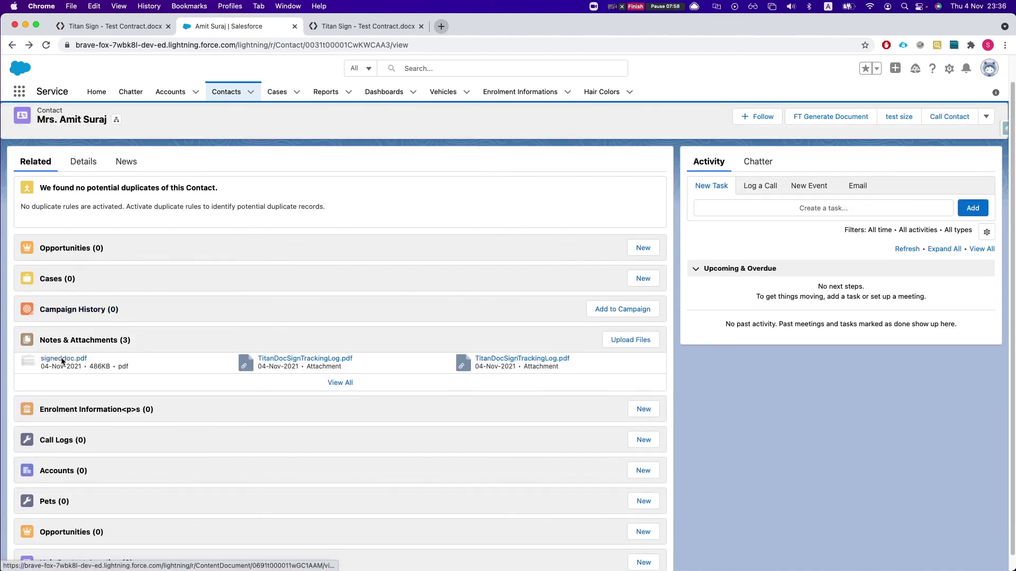
Preview the signeddoc.pdf attachment on the contact to check the filled-in text and signature, and close the preview.
left_click(62, 361)
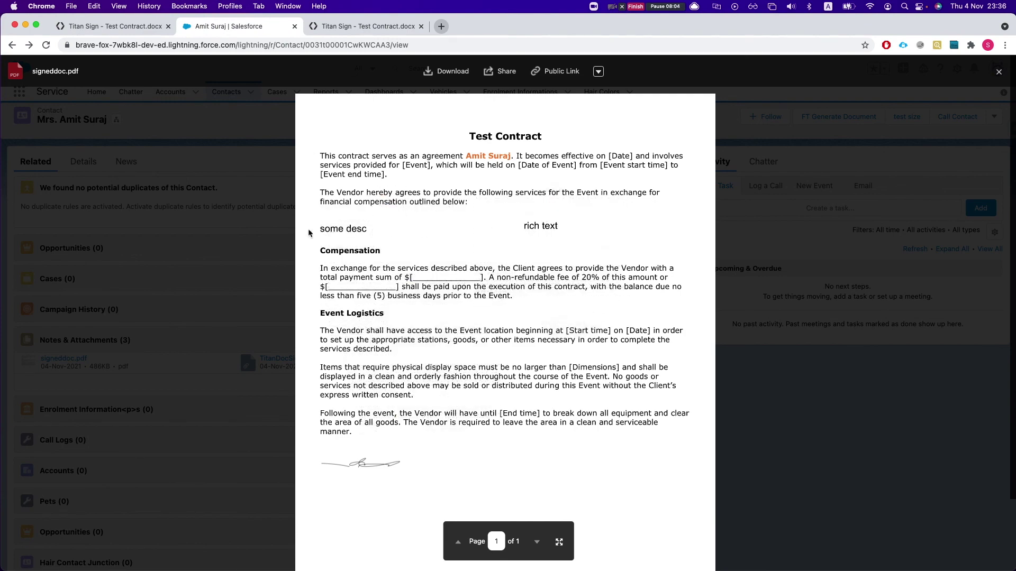
left_click(844, 478)
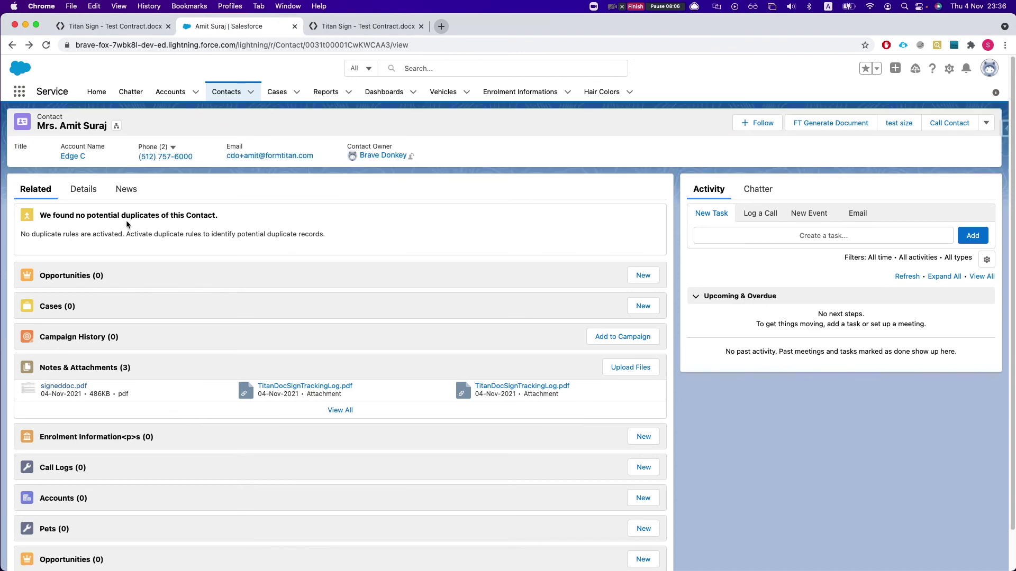
Examine the Description and Rich Text fields in the contact's details for the values pushed from the signed contract.
left_click(91, 192)
scroll(220, 353, "down", 2)
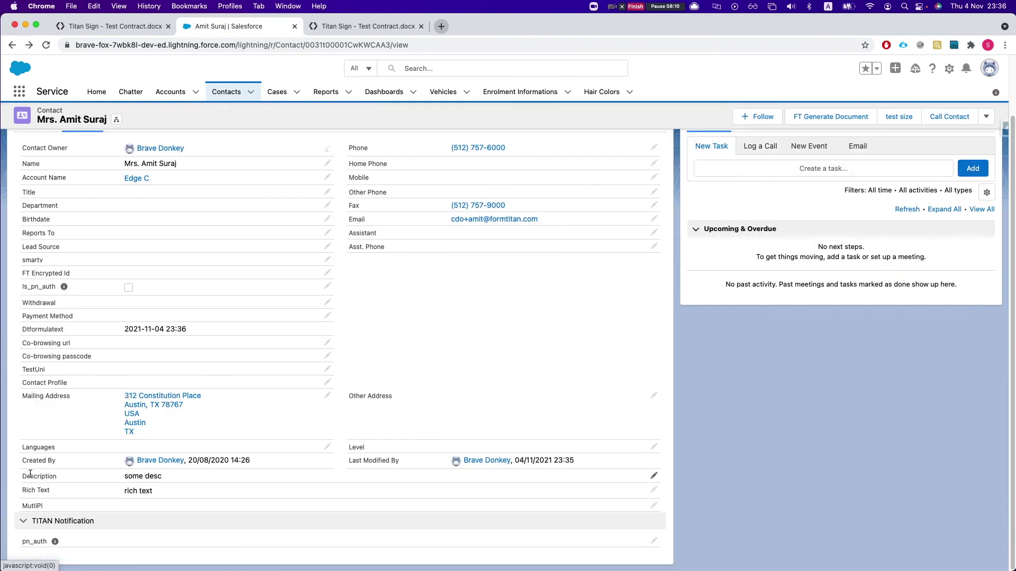
left_click_drag(36, 490, 163, 492)
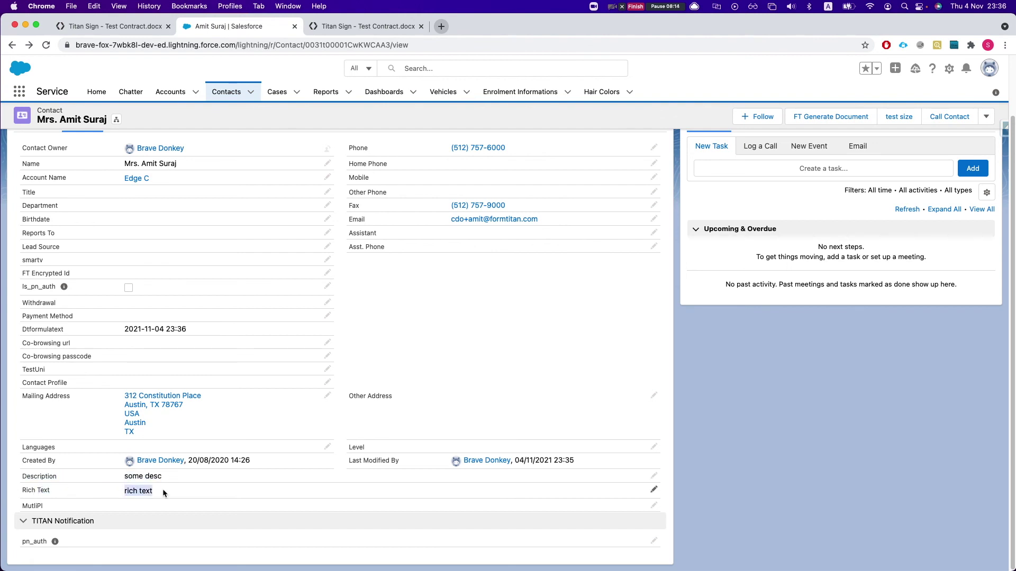
scroll(202, 437, "up", 1)
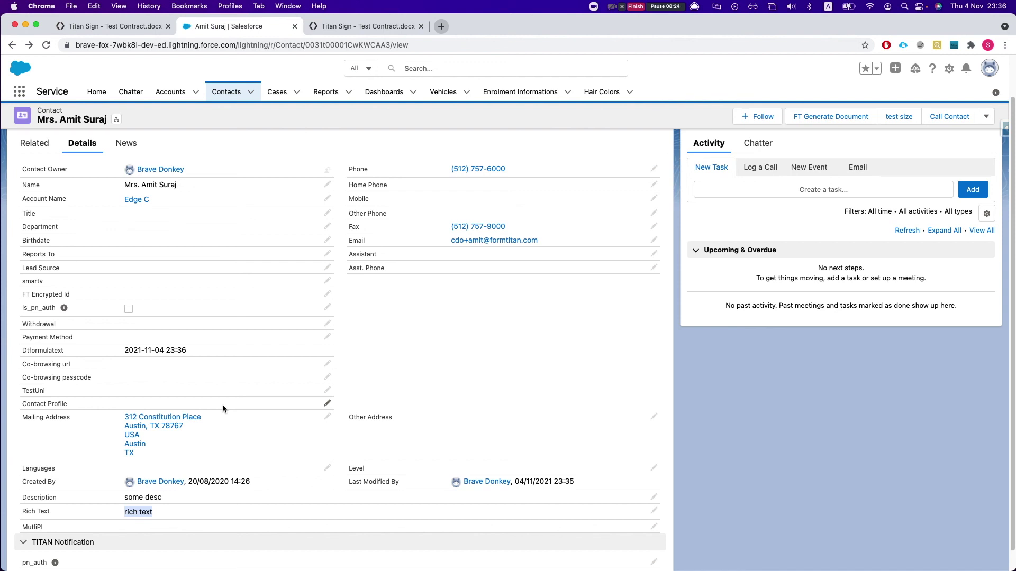
scroll(537, 401, "down", 1)
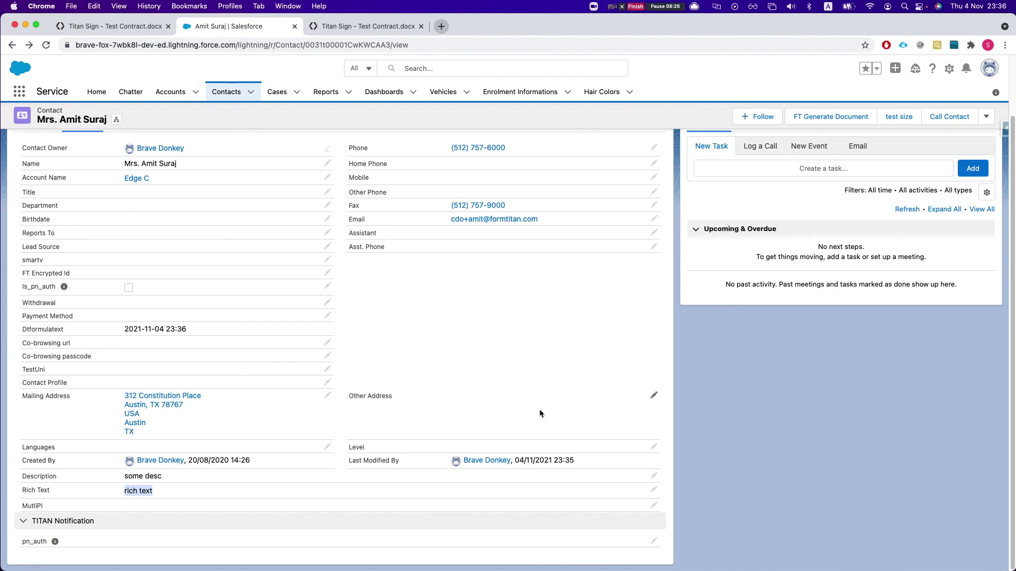
scroll(446, 353, "up", 1)
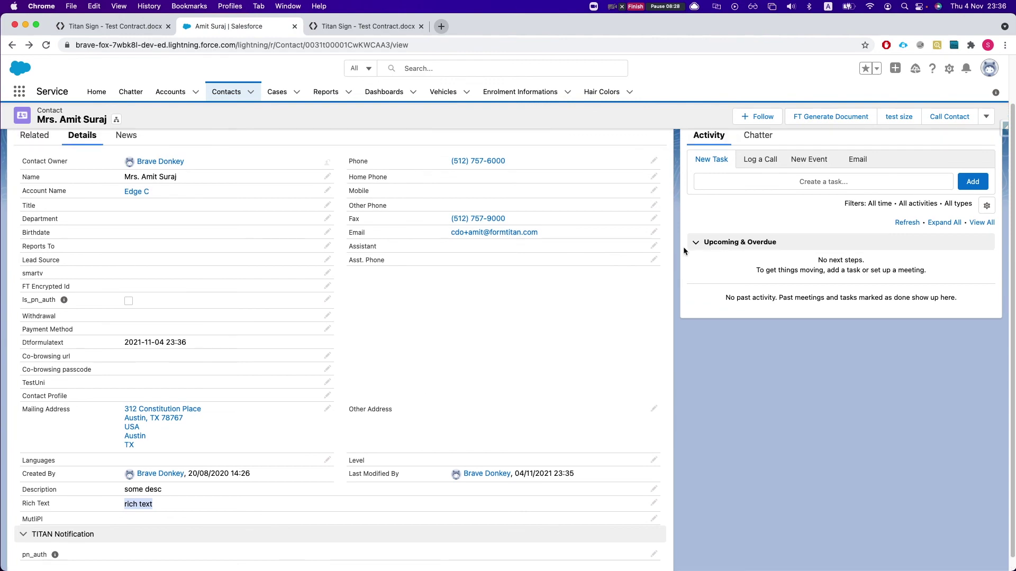